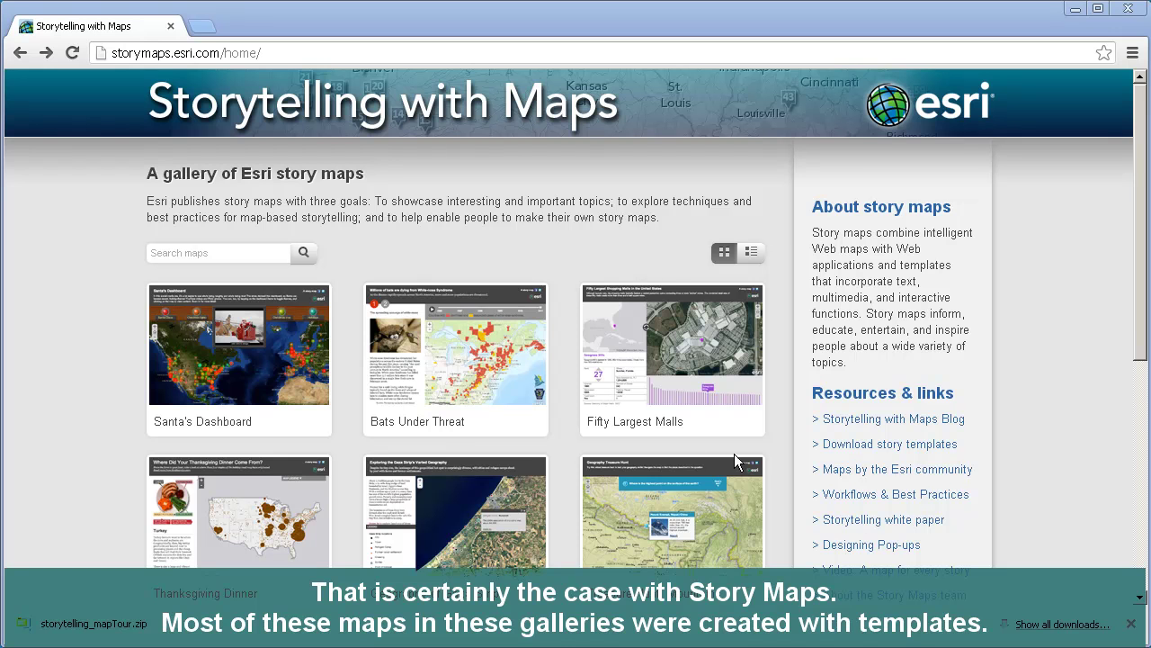
- Browse the story map gallery, viewing its second and fourth pages of maps
{"action": "left_click_drag", "start_coordinate": [1146, 354], "coordinate": [1138, 591]}
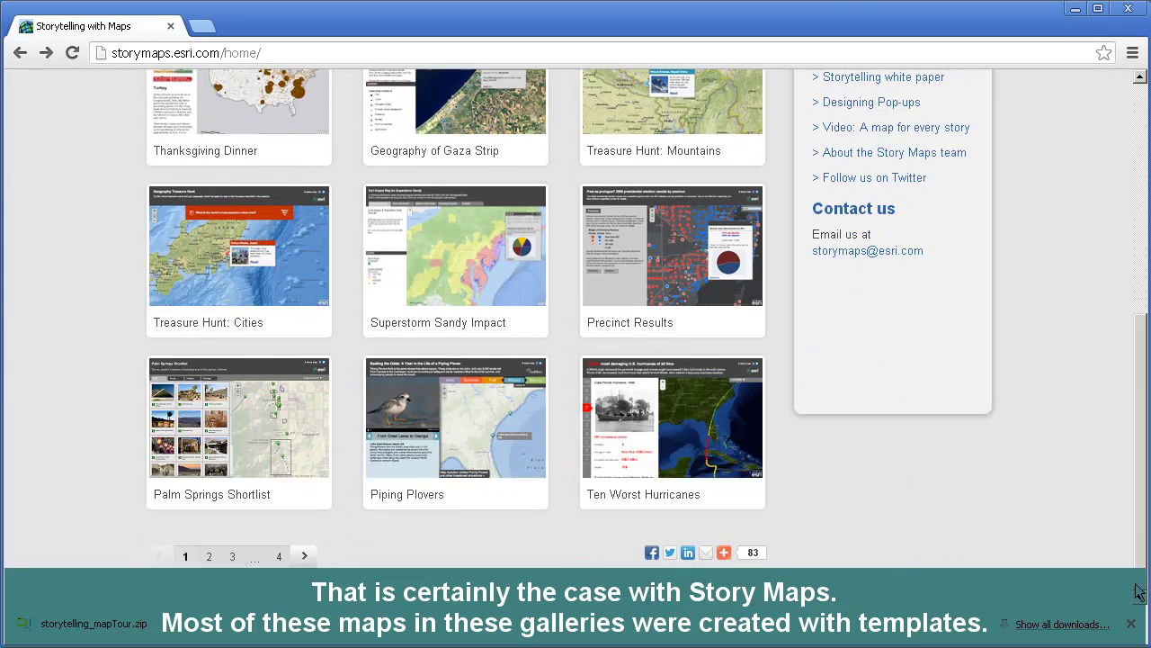
{"action": "left_click", "coordinate": [209, 556]}
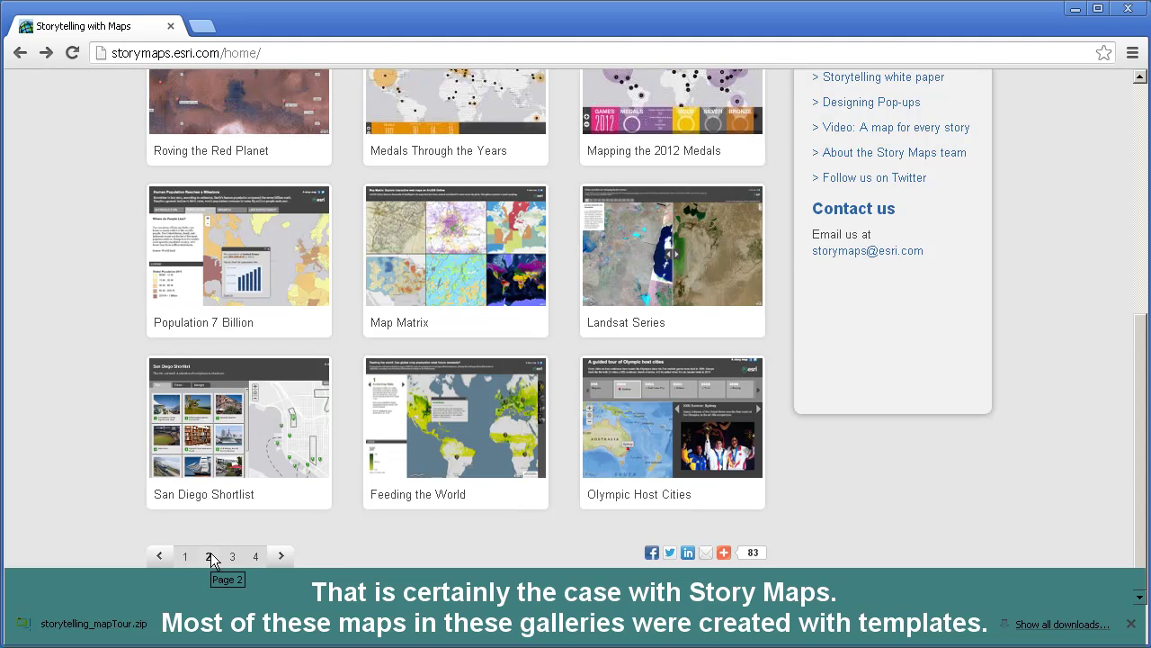
{"action": "left_click", "coordinate": [255, 556]}
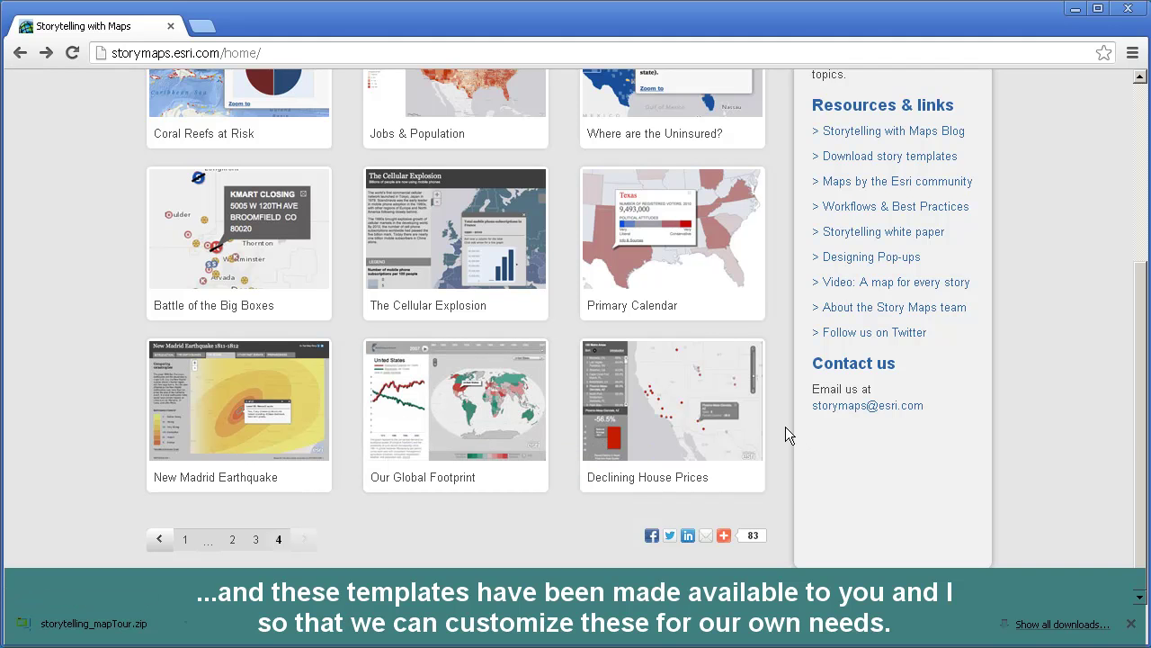
{"action": "left_click_drag", "start_coordinate": [1143, 407], "coordinate": [1130, 186]}
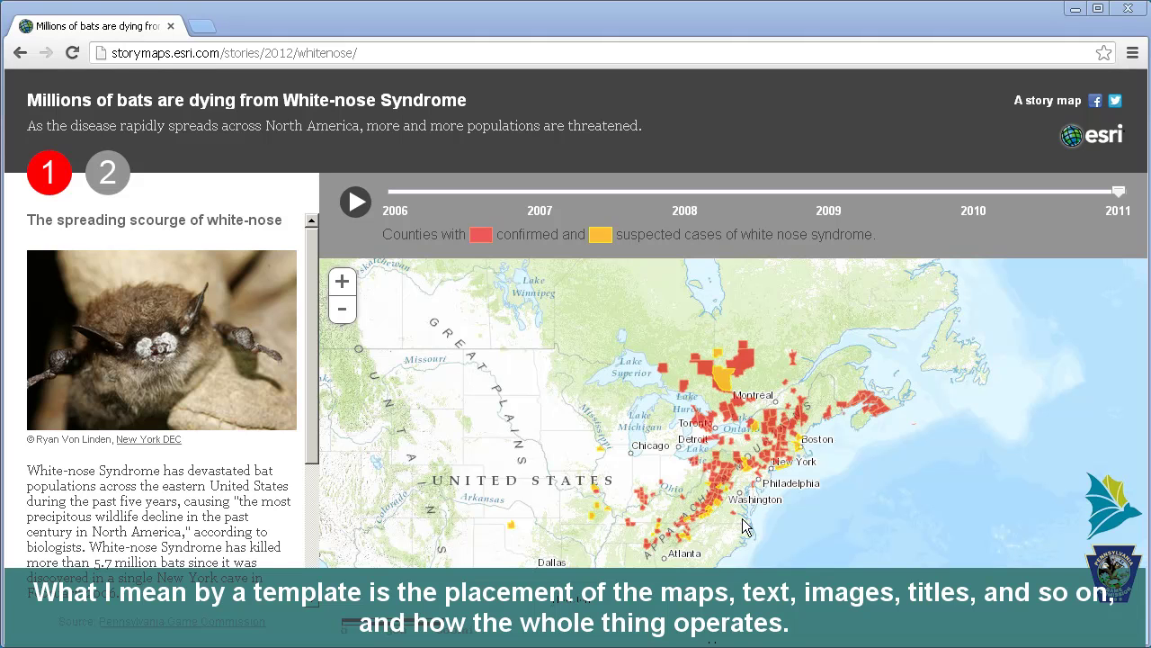
- Explore the white-nose syndrome story map: zoom in on the northeastern United States and view the Indiana Myotis entry in the threatened bats gallery
{"action": "left_click_drag", "start_coordinate": [764, 495], "coordinate": [783, 456]}
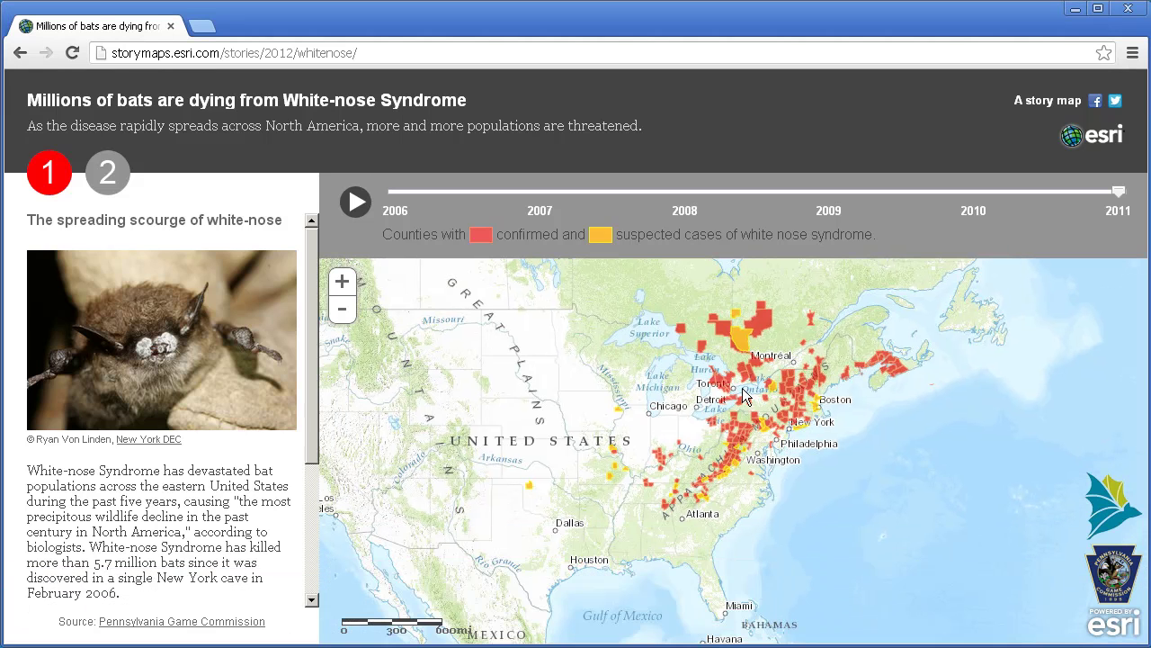
{"action": "left_click_drag", "start_coordinate": [731, 376], "coordinate": [846, 474]}
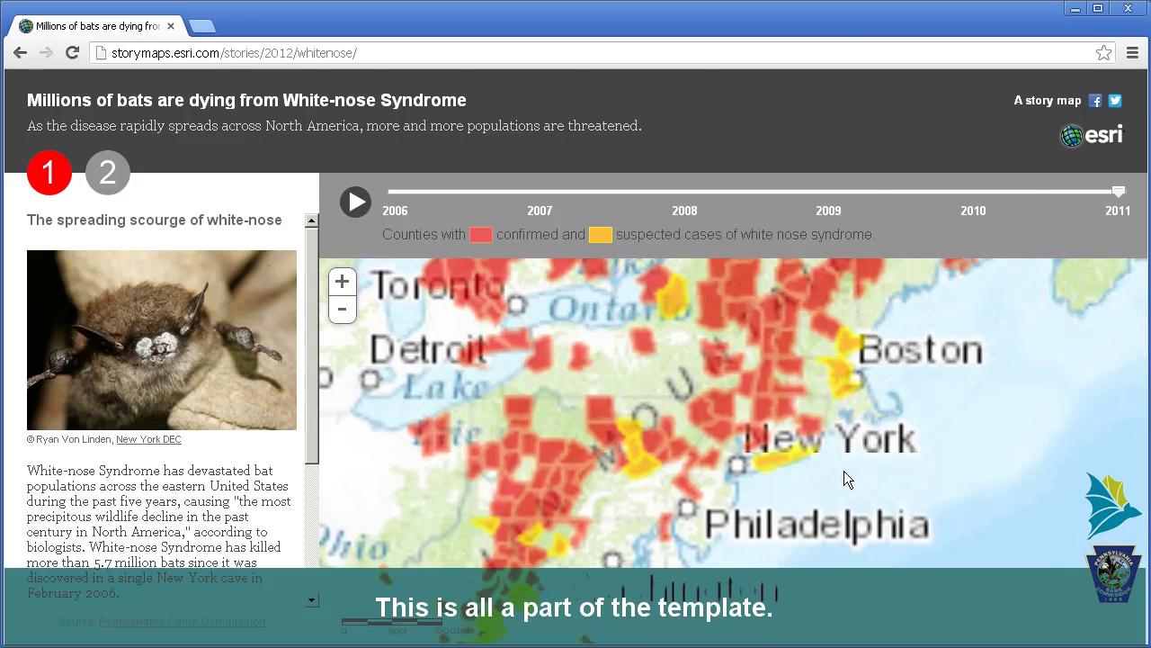
{"action": "left_click", "coordinate": [107, 172]}
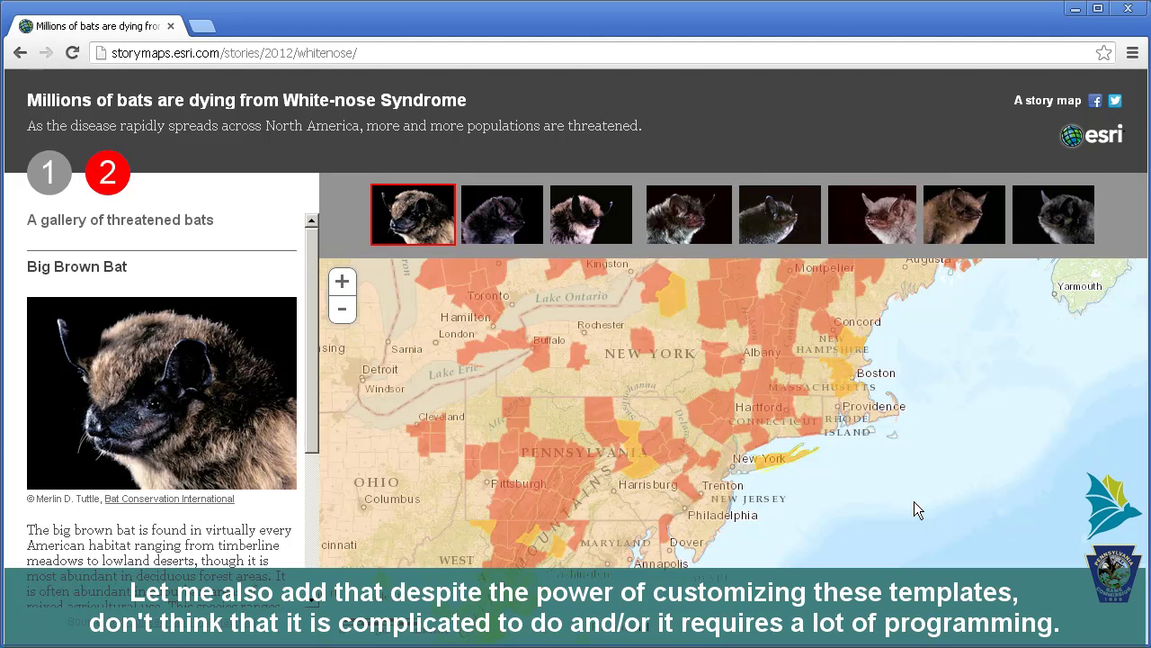
{"action": "left_click", "coordinate": [835, 232]}
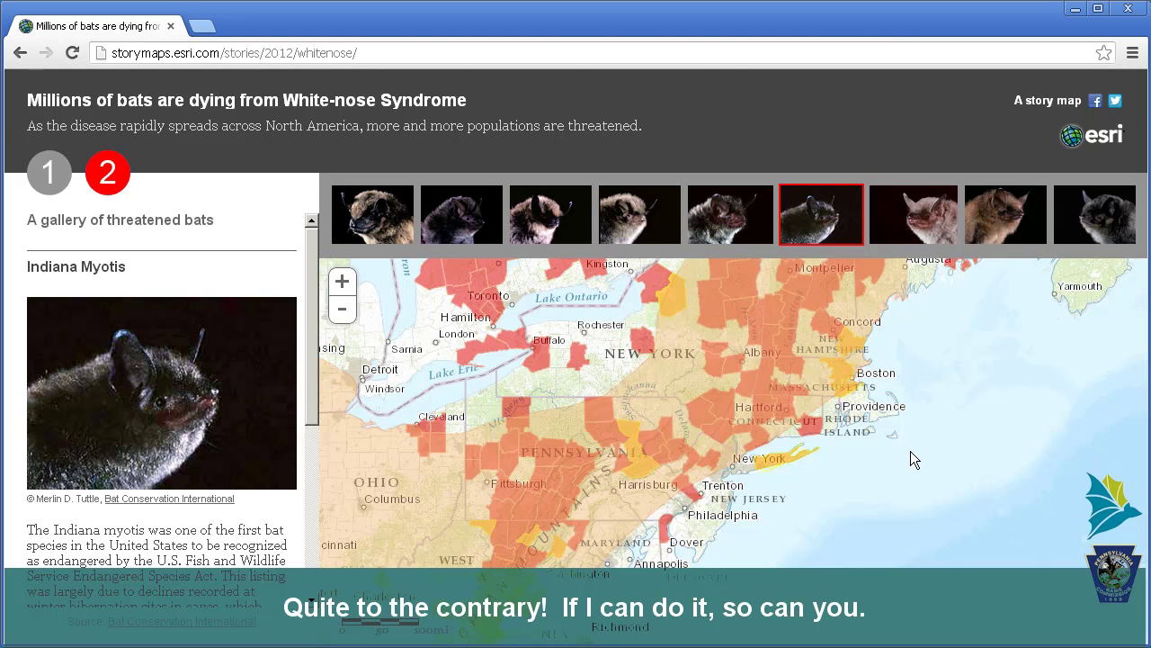
{"action": "mouse_move", "coordinate": [501, 417]}
{"action": "left_mouse_down"}
{"action": "mouse_move", "coordinate": [609, 478]}
{"action": "mouse_move", "coordinate": [711, 557]}
{"action": "left_mouse_up"}
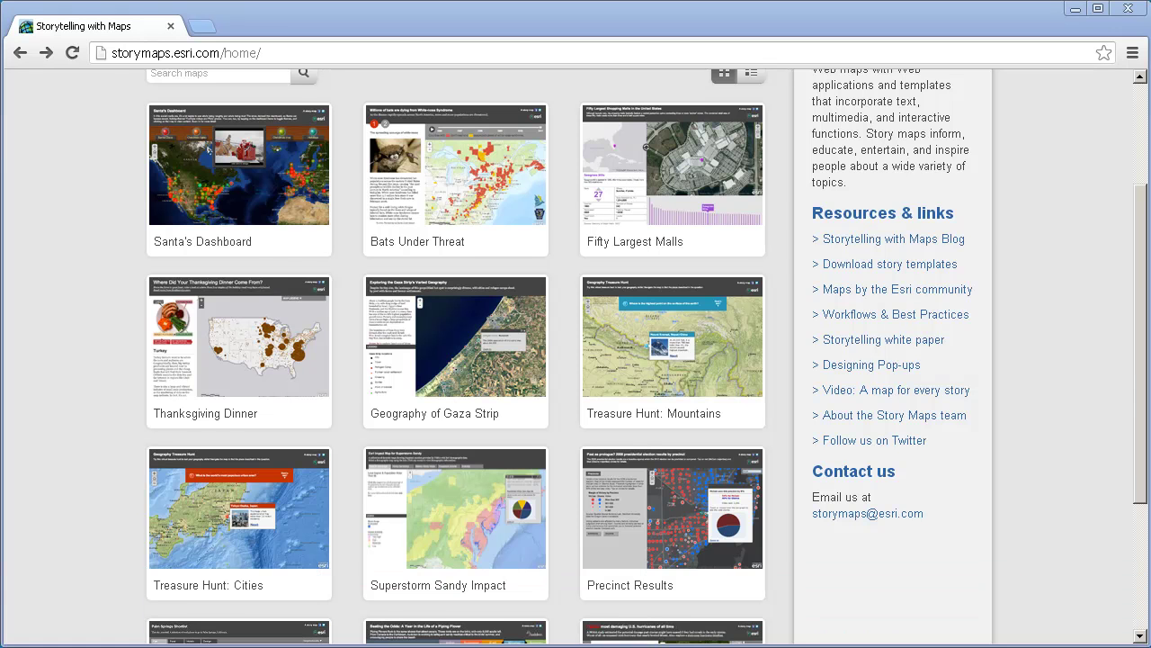
- View the Fifty Largest Malls story map from the gallery and return to the gallery
{"action": "scroll", "coordinate": [575, 360], "scroll_direction": "up", "scroll_amount": 2}
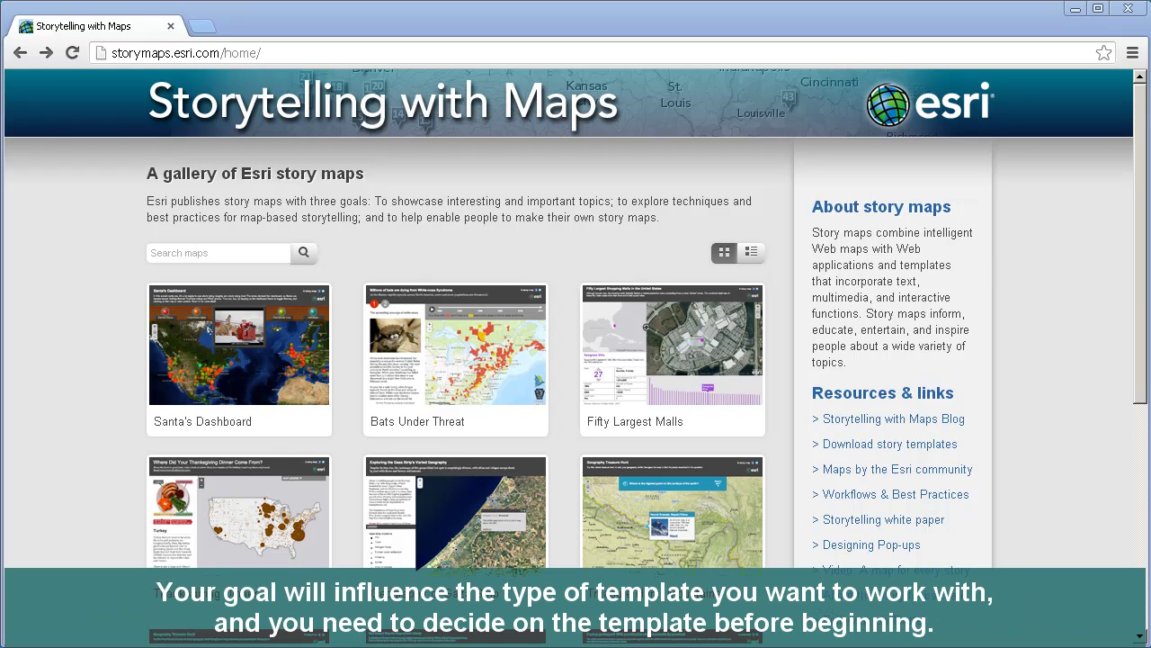
{"action": "left_click", "coordinate": [648, 387]}
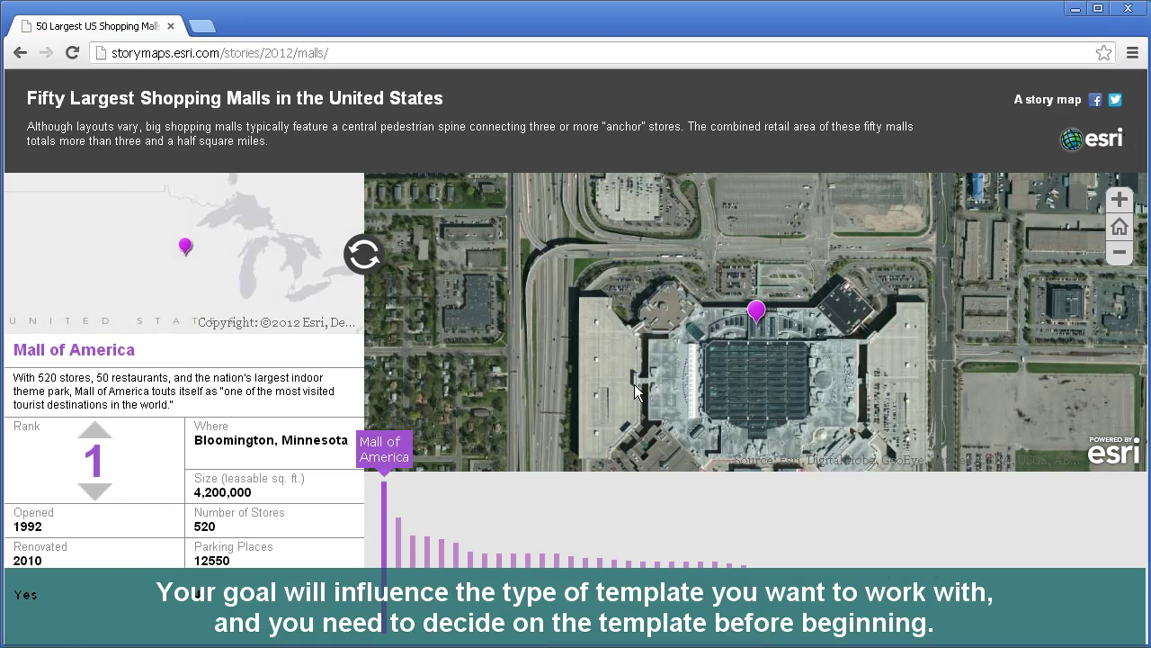
{"action": "left_click", "coordinate": [20, 54]}
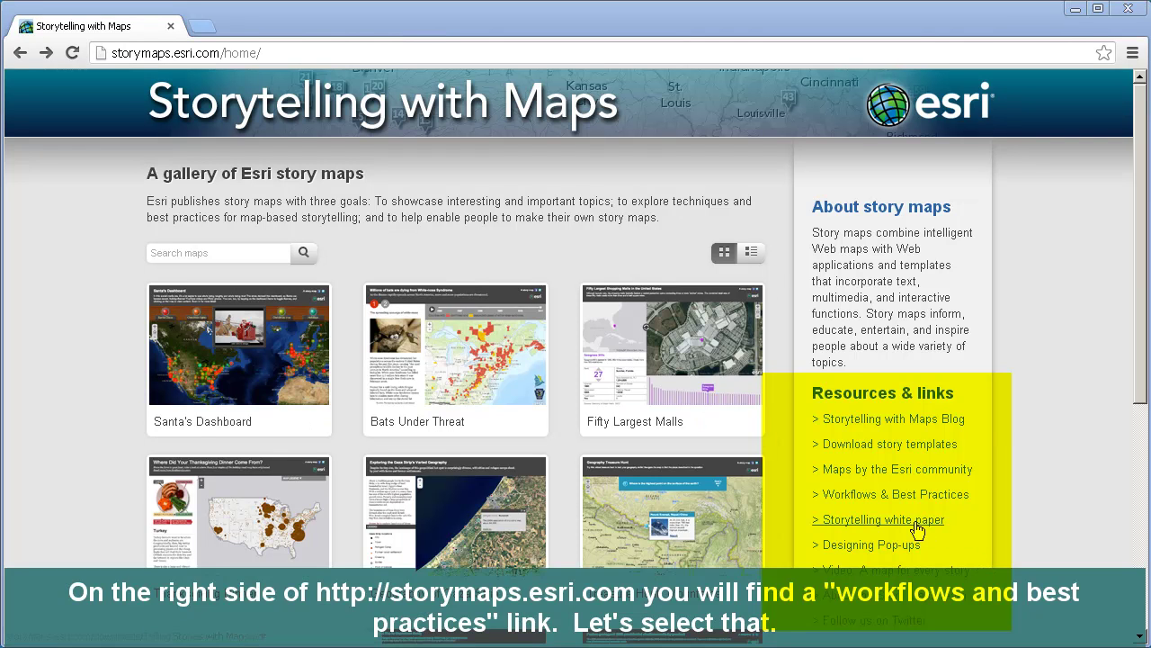
- Read through the Workflows & Best Practices document from the introduction to publishing the story map, and return to the gallery
{"action": "left_click", "coordinate": [900, 496]}
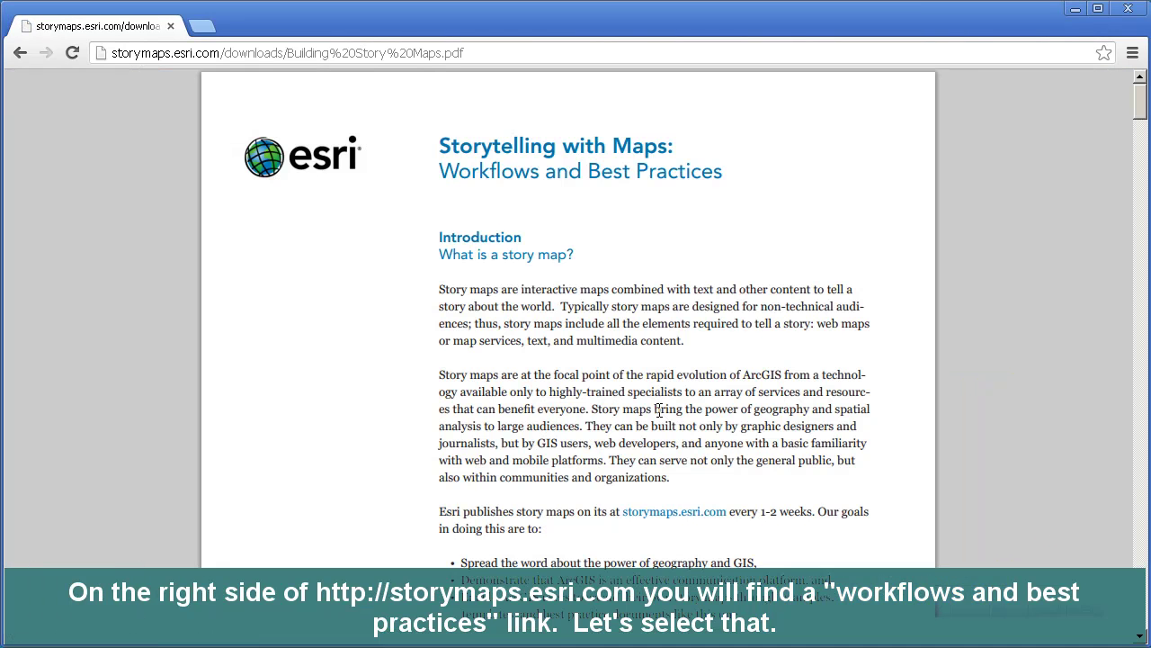
{"action": "scroll", "coordinate": [588, 341], "scroll_direction": "down", "scroll_amount": 7}
{"action": "scroll", "coordinate": [588, 341], "scroll_direction": "down", "scroll_amount": 8}
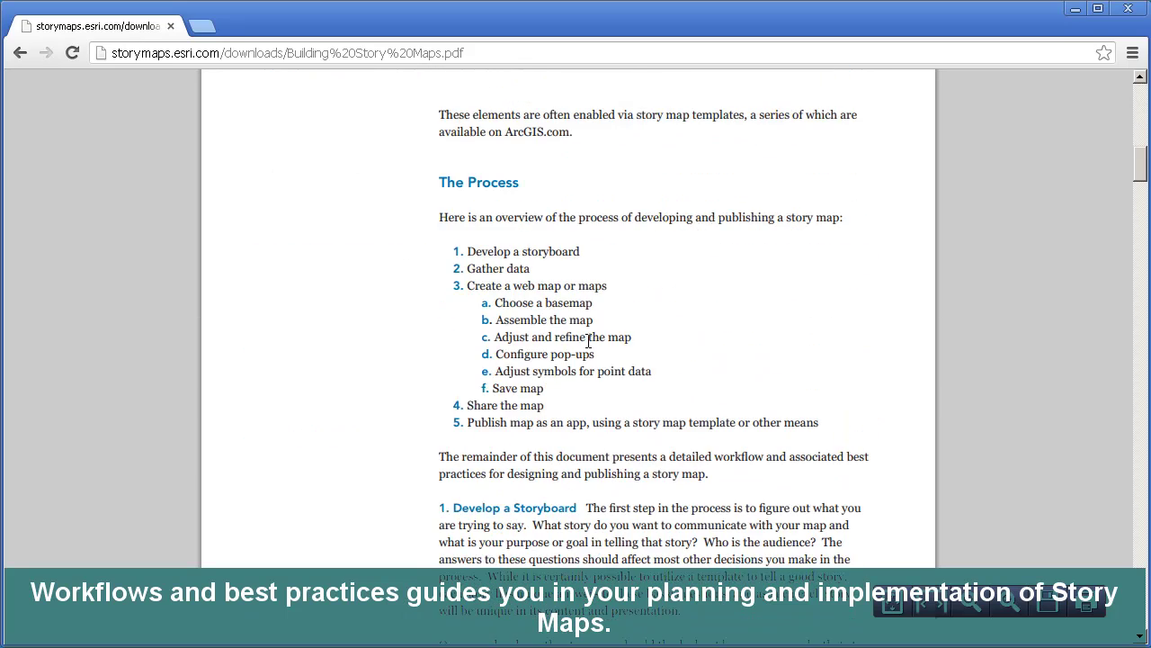
{"action": "scroll", "coordinate": [588, 342], "scroll_direction": "down", "scroll_amount": 4}
{"action": "scroll", "coordinate": [588, 340], "scroll_direction": "down", "scroll_amount": 12}
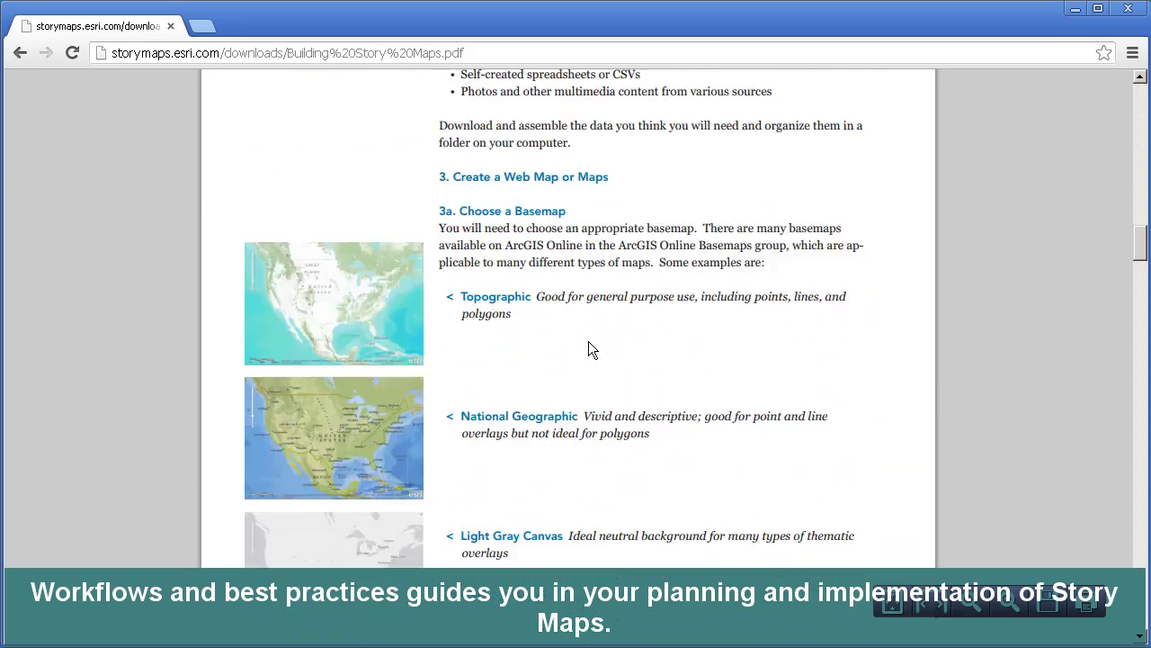
{"action": "scroll", "coordinate": [588, 341], "scroll_direction": "down", "scroll_amount": 4}
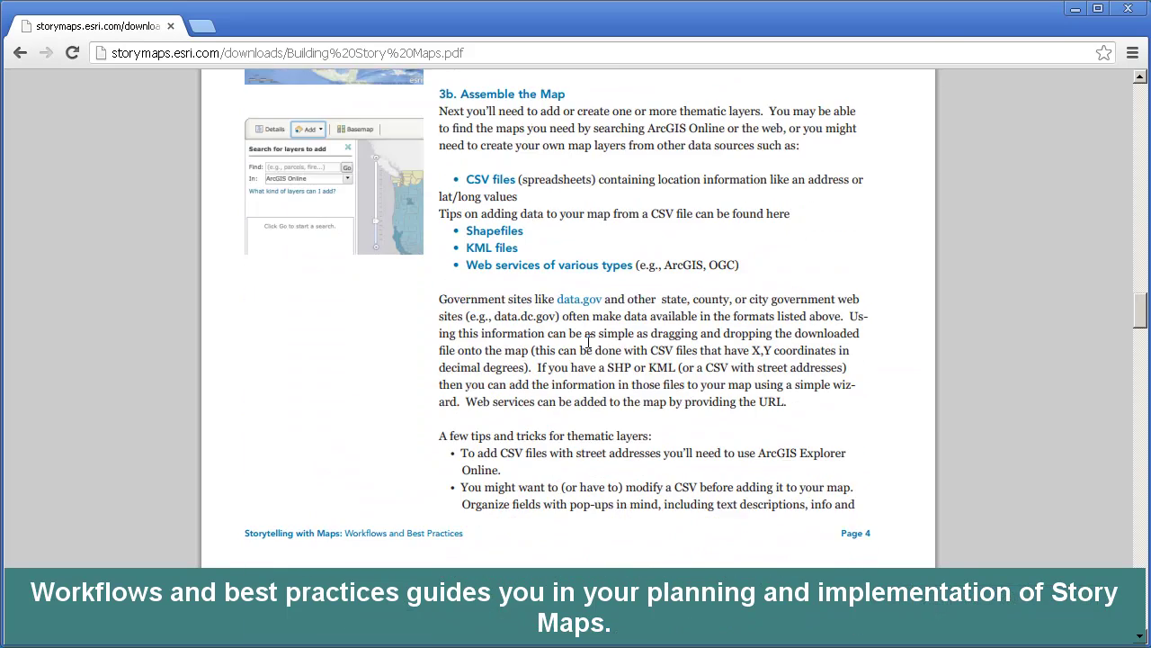
{"action": "scroll", "coordinate": [588, 341], "scroll_direction": "down", "scroll_amount": 4}
{"action": "scroll", "coordinate": [588, 341], "scroll_direction": "down", "scroll_amount": 5}
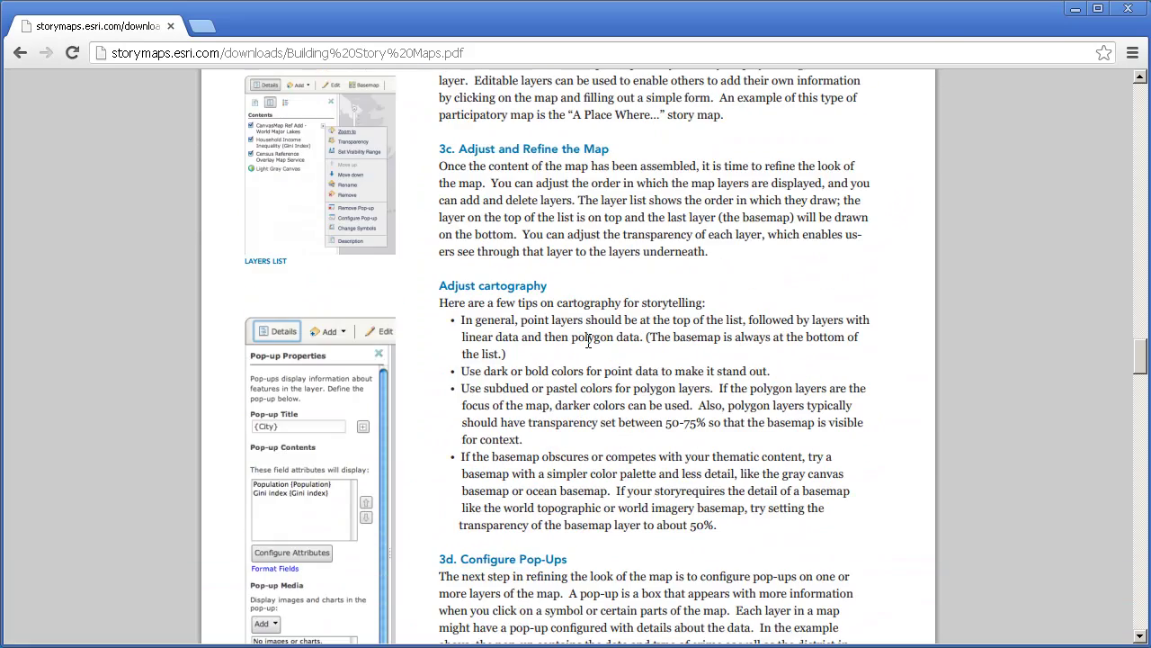
{"action": "scroll", "coordinate": [589, 341], "scroll_direction": "down", "scroll_amount": 8}
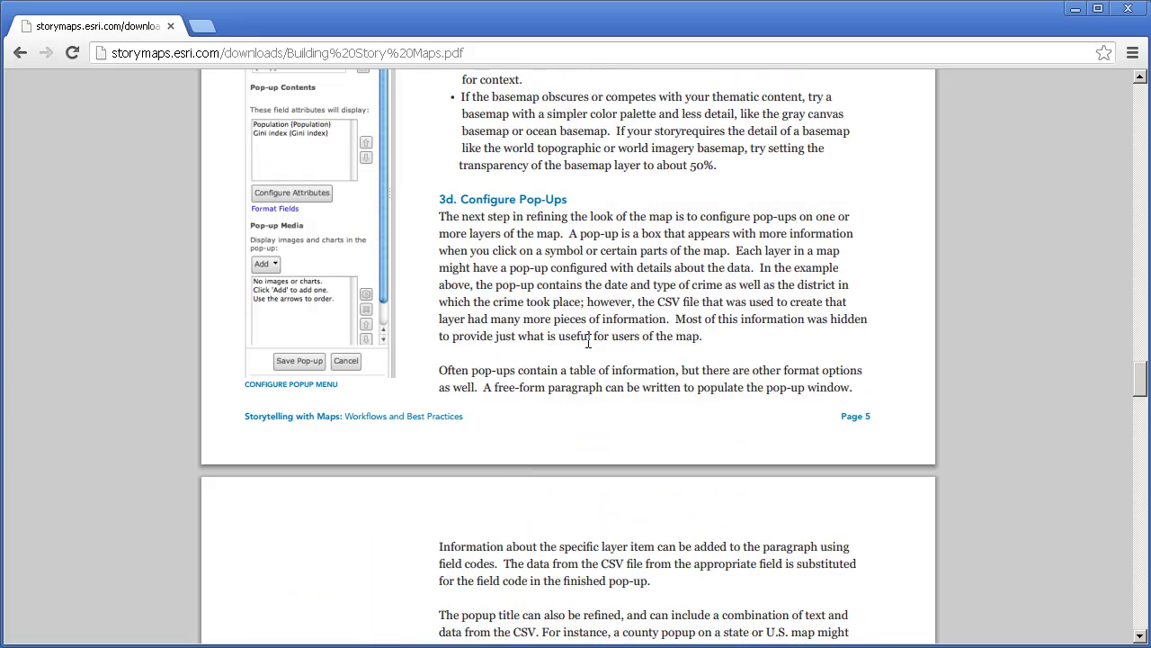
{"action": "scroll", "coordinate": [589, 341], "scroll_direction": "down", "scroll_amount": 8}
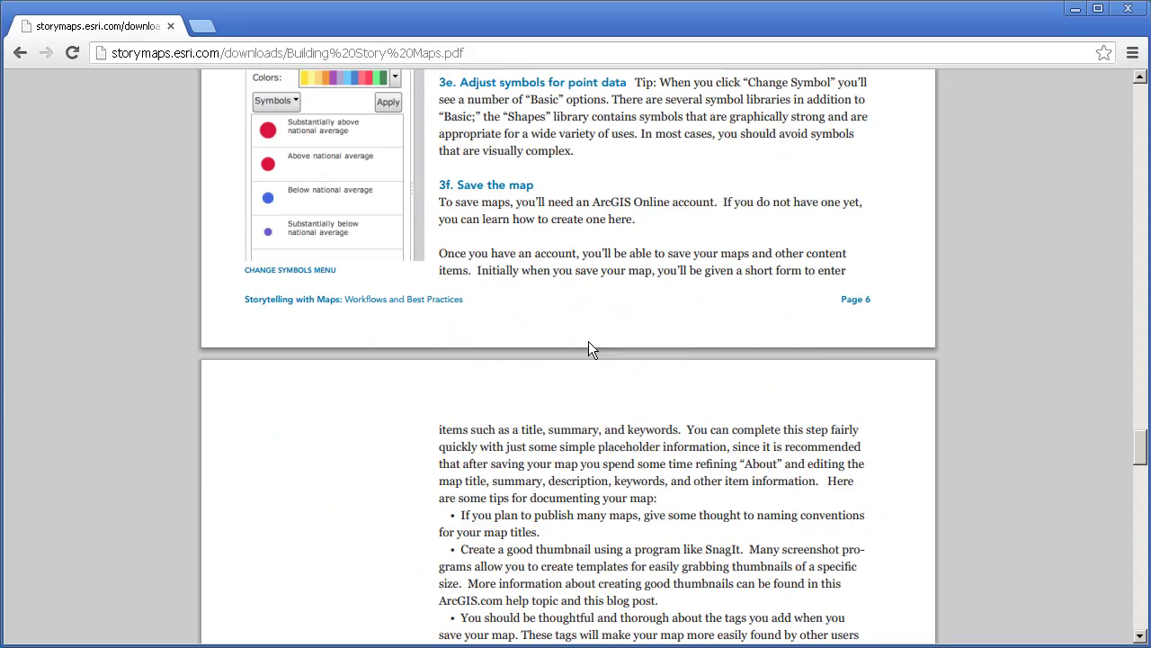
{"action": "scroll", "coordinate": [602, 317], "scroll_direction": "down", "scroll_amount": 8}
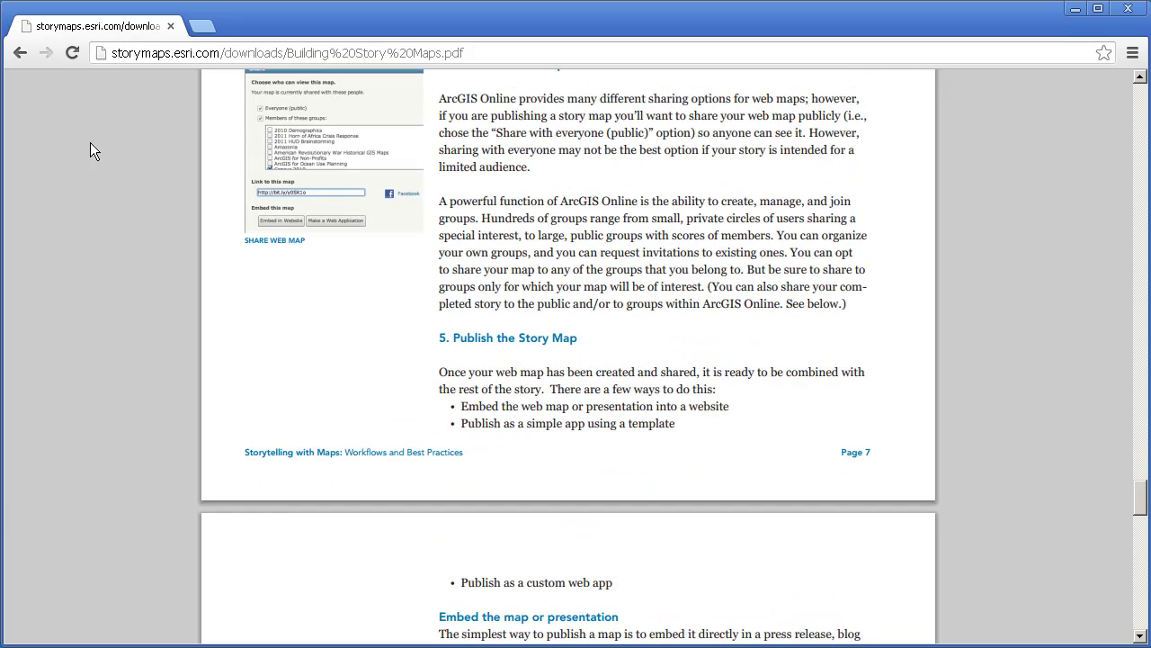
{"action": "left_click", "coordinate": [20, 52]}
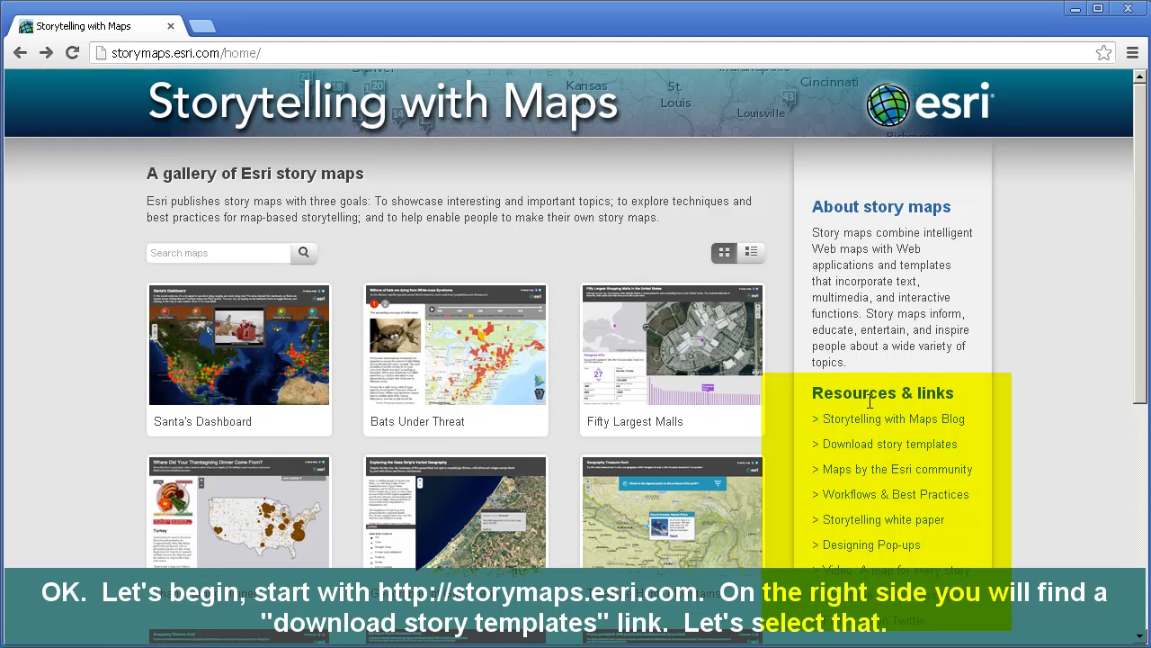
- Open the downloadable story templates page and review the whole list of templates
{"action": "left_click", "coordinate": [886, 447]}
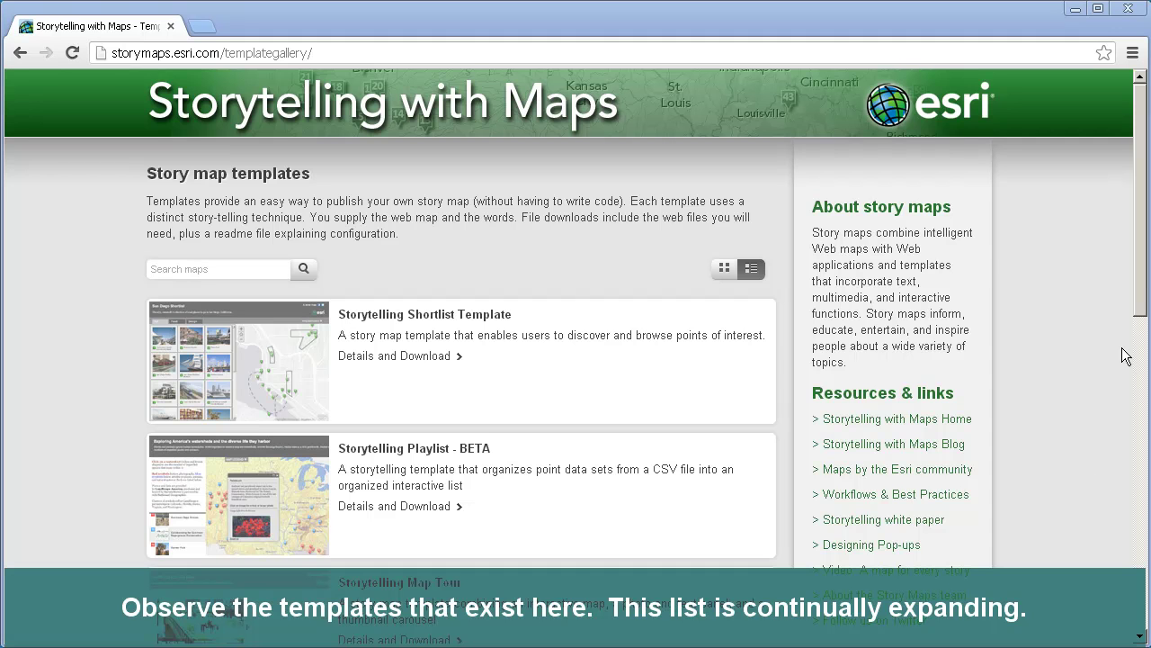
{"action": "left_click_drag", "start_coordinate": [1142, 288], "coordinate": [1145, 329]}
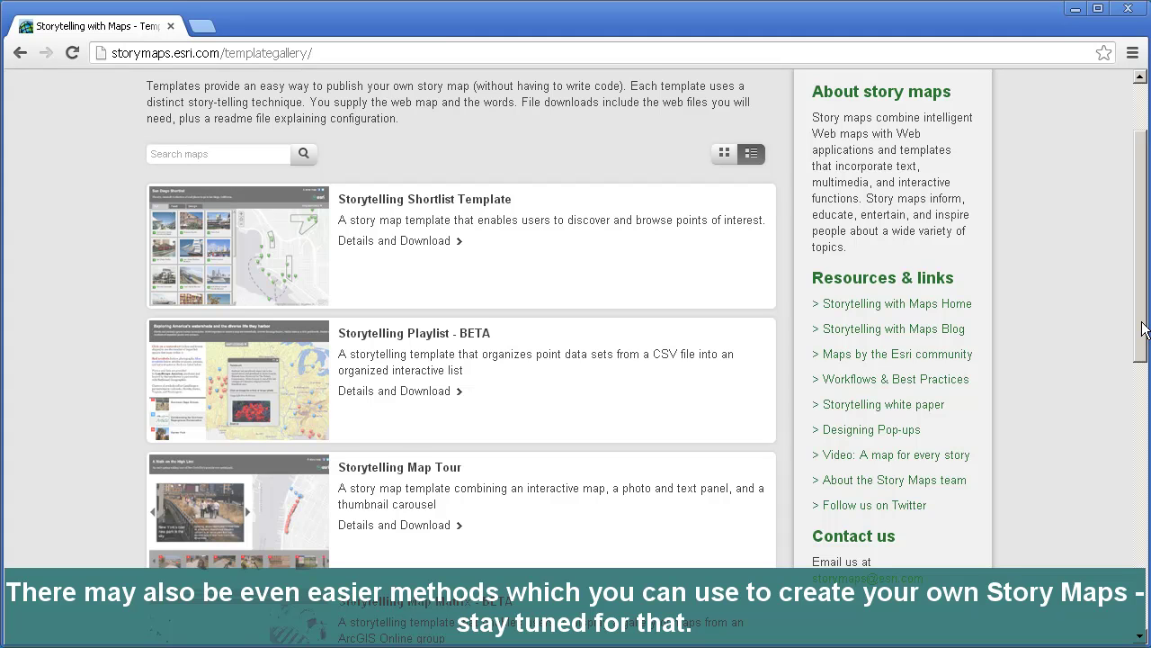
{"action": "left_click_drag", "start_coordinate": [1144, 330], "coordinate": [1128, 596]}
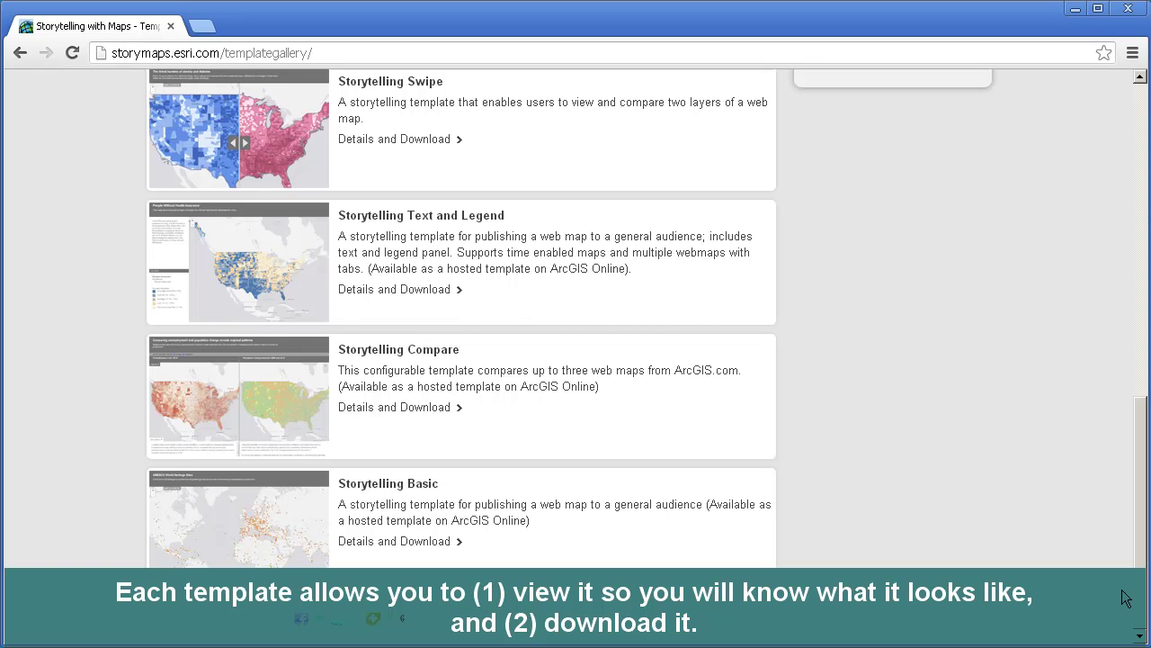
{"action": "left_click_drag", "start_coordinate": [1127, 598], "coordinate": [1127, 264]}
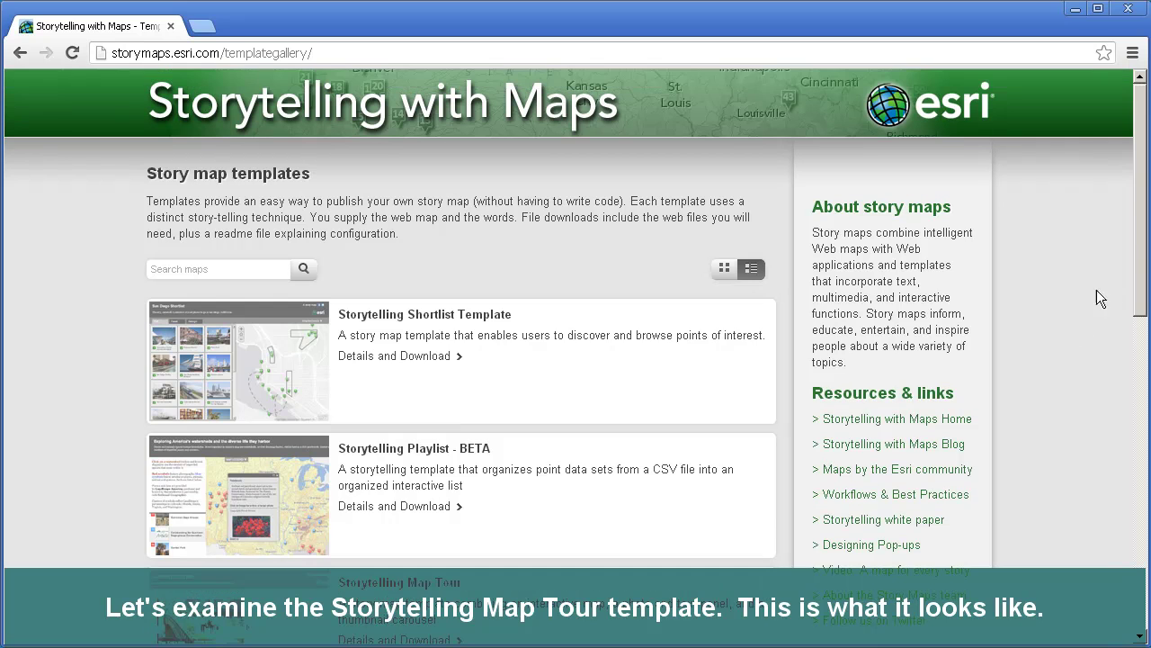
- Preview the Storytelling Map Tour template, stepping through its first photos, zooming the map to Chelsea, and viewing stops 13 and 15
{"action": "left_click", "coordinate": [420, 582]}
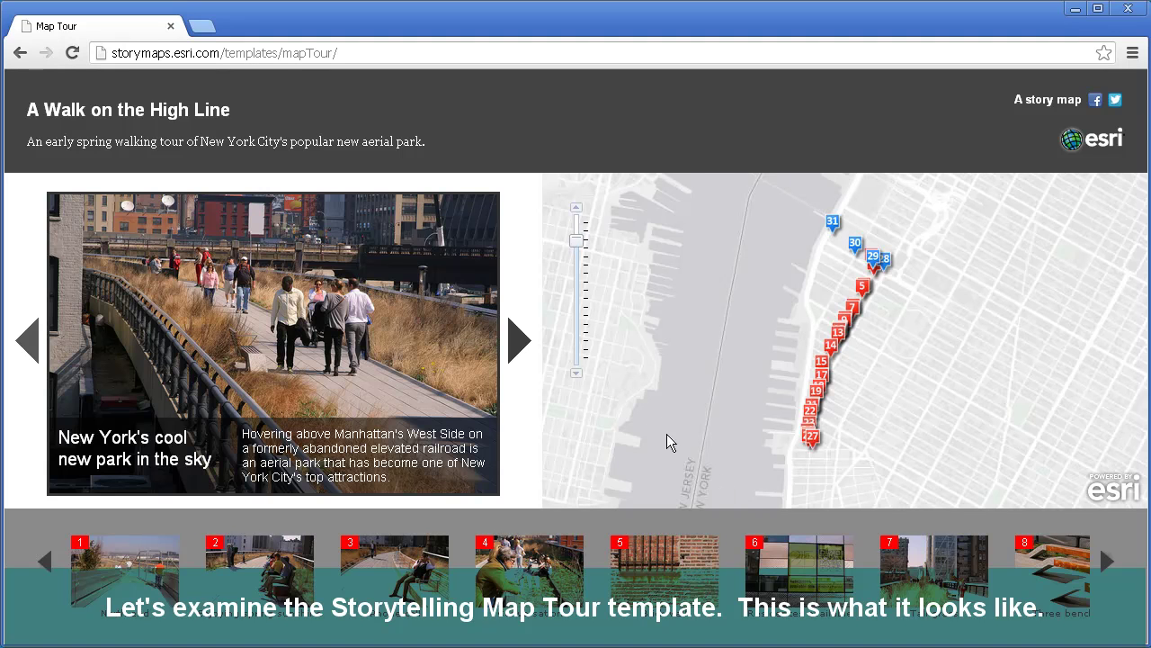
{"action": "left_click", "coordinate": [519, 344]}
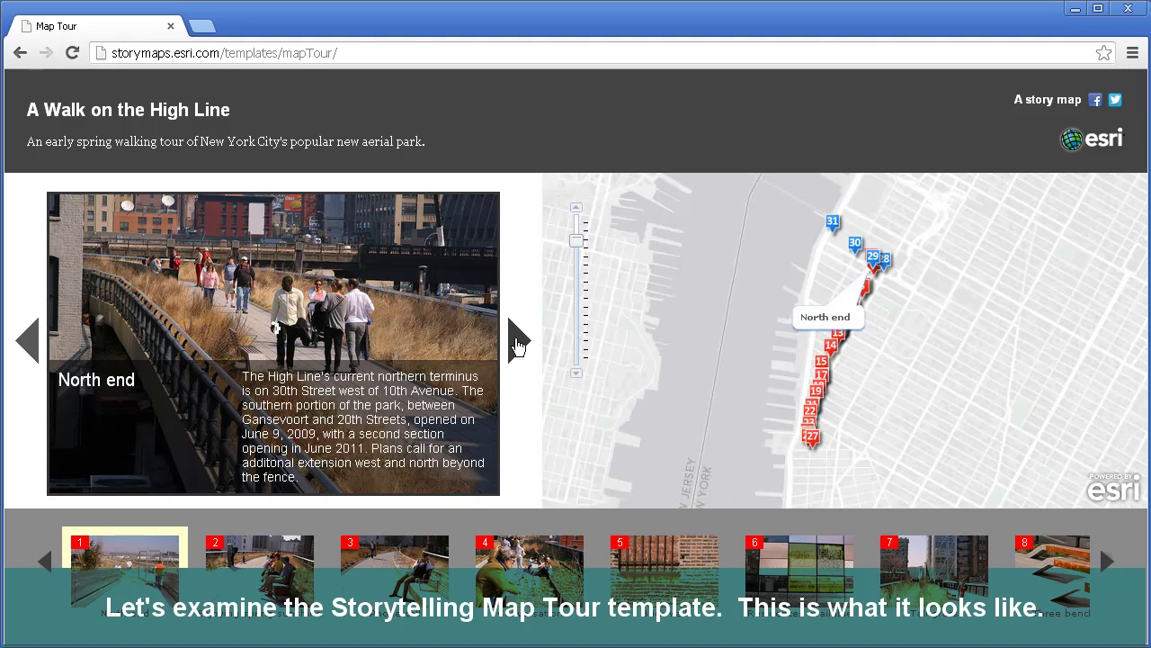
{"action": "left_click", "coordinate": [519, 344]}
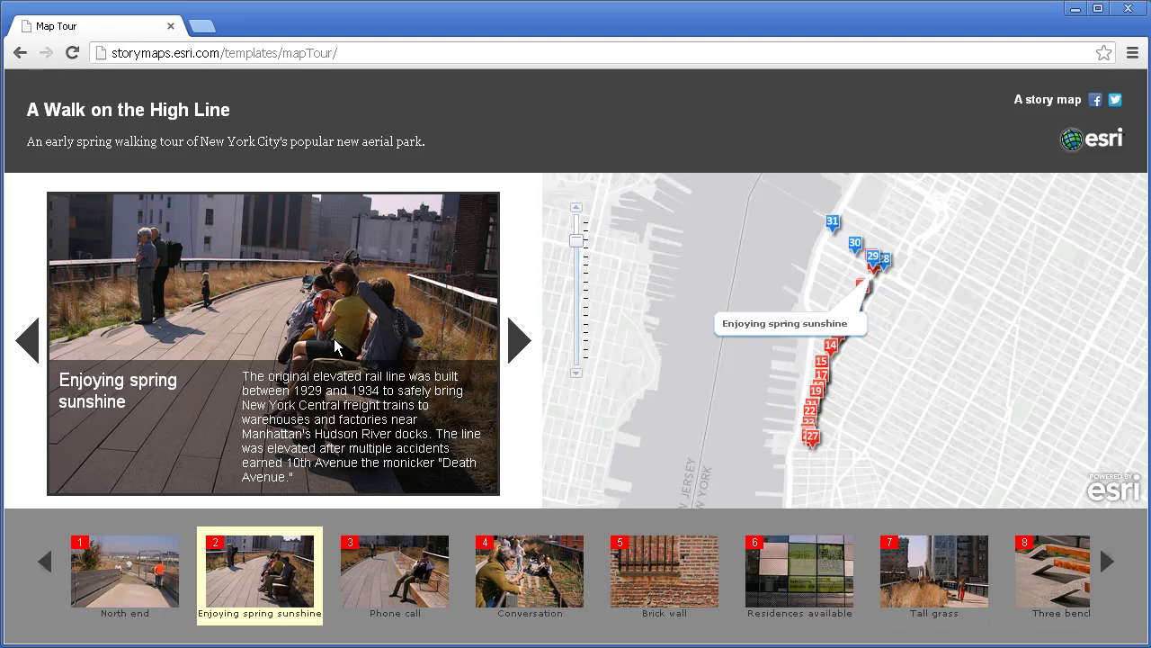
{"action": "left_click_drag", "start_coordinate": [783, 292], "coordinate": [895, 402]}
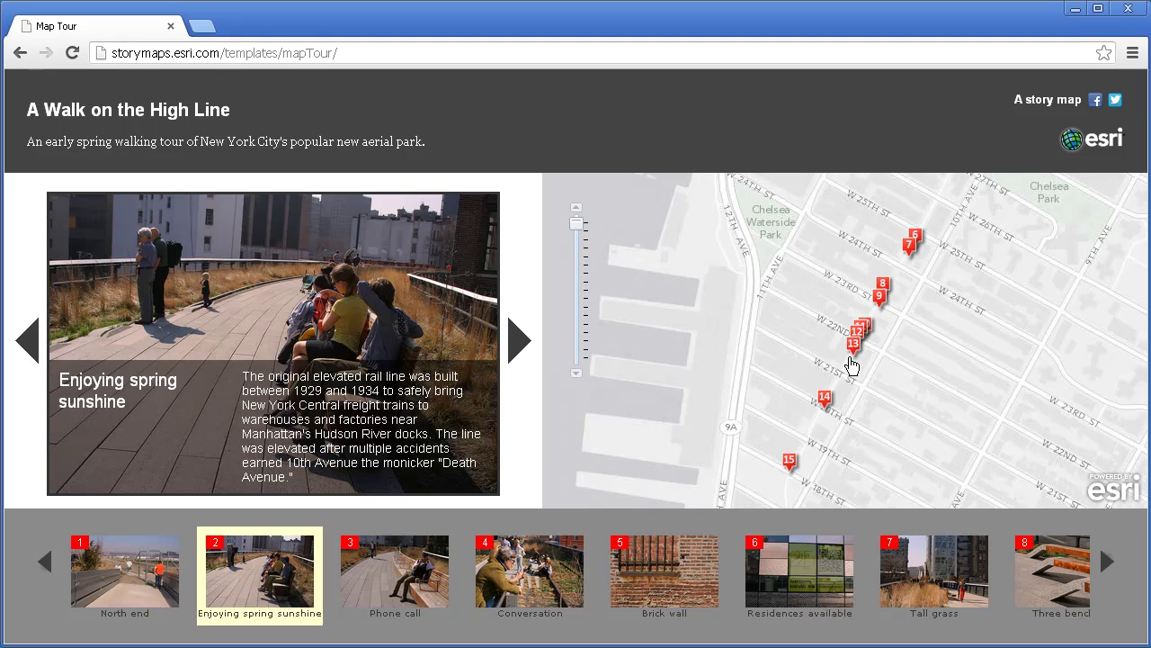
{"action": "left_click", "coordinate": [853, 343]}
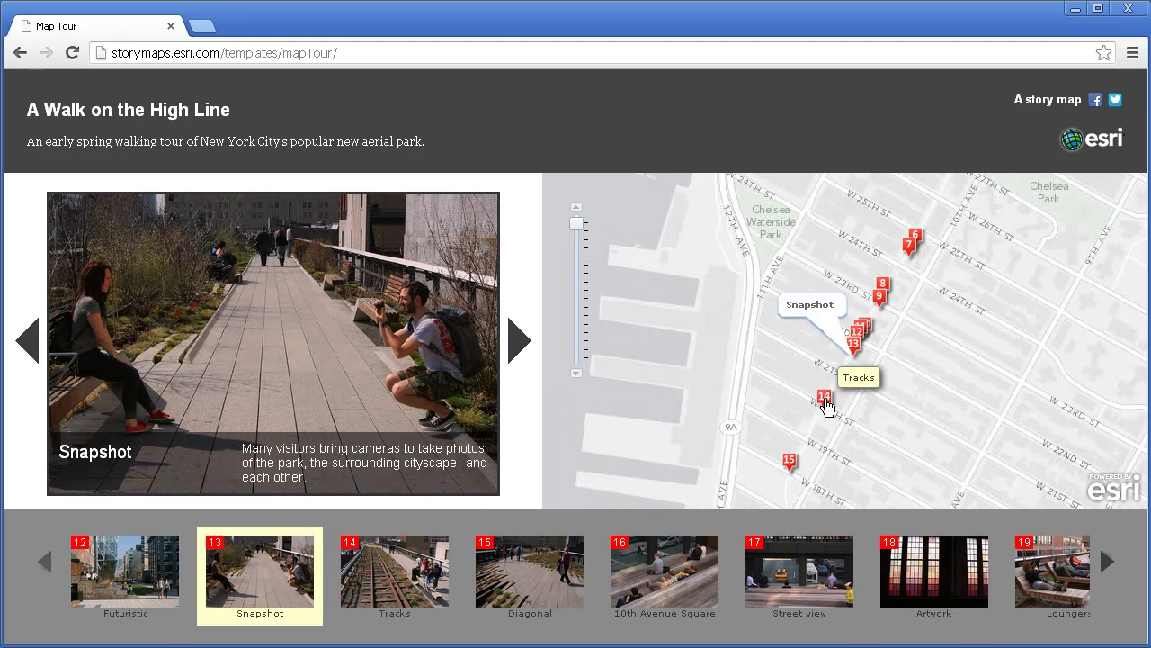
{"action": "left_click", "coordinate": [789, 460]}
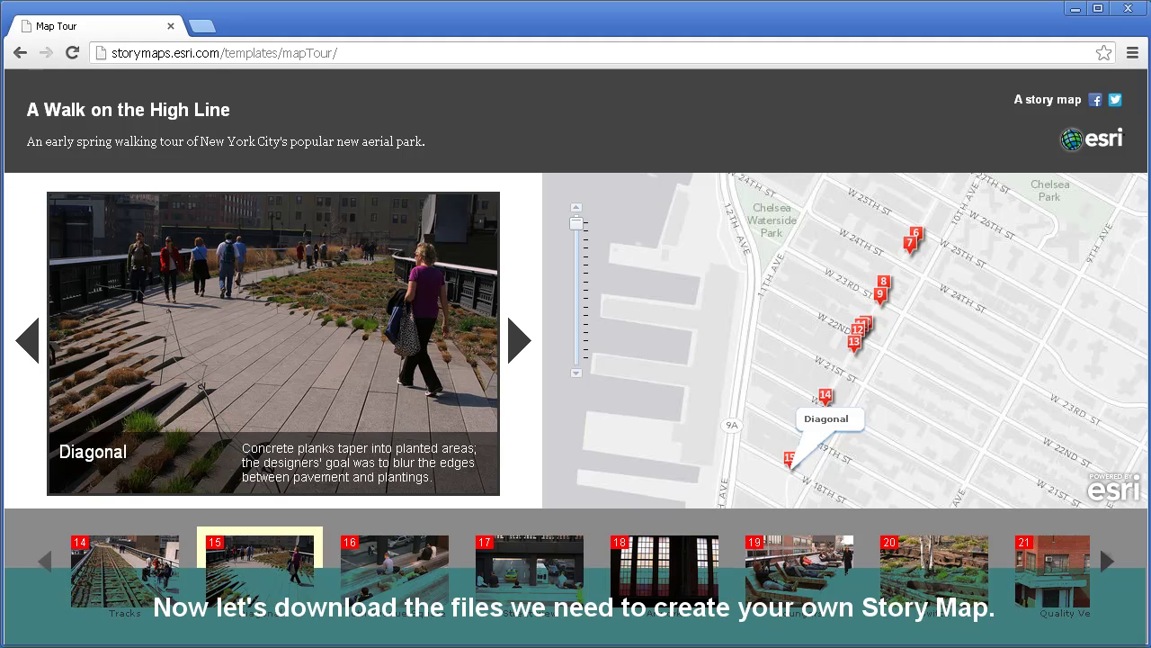
- Return to the template list, open the Storytelling Map Tour details, and download the template's source code
{"action": "left_click", "coordinate": [22, 55]}
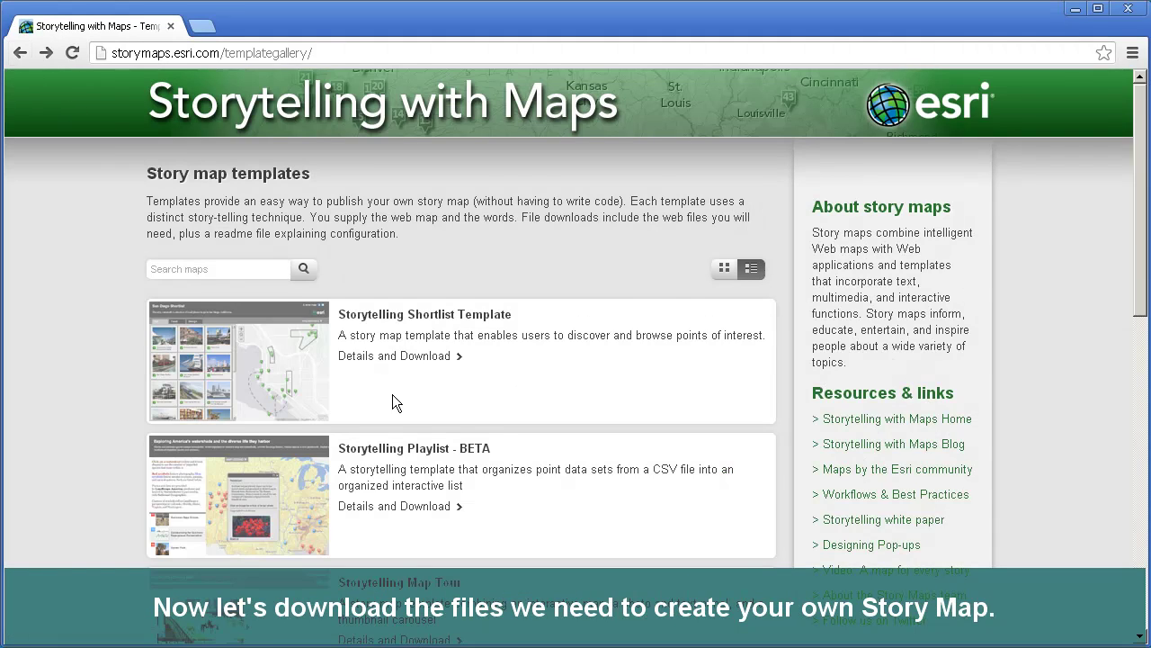
{"action": "scroll", "coordinate": [389, 393], "scroll_direction": "down", "scroll_amount": 1}
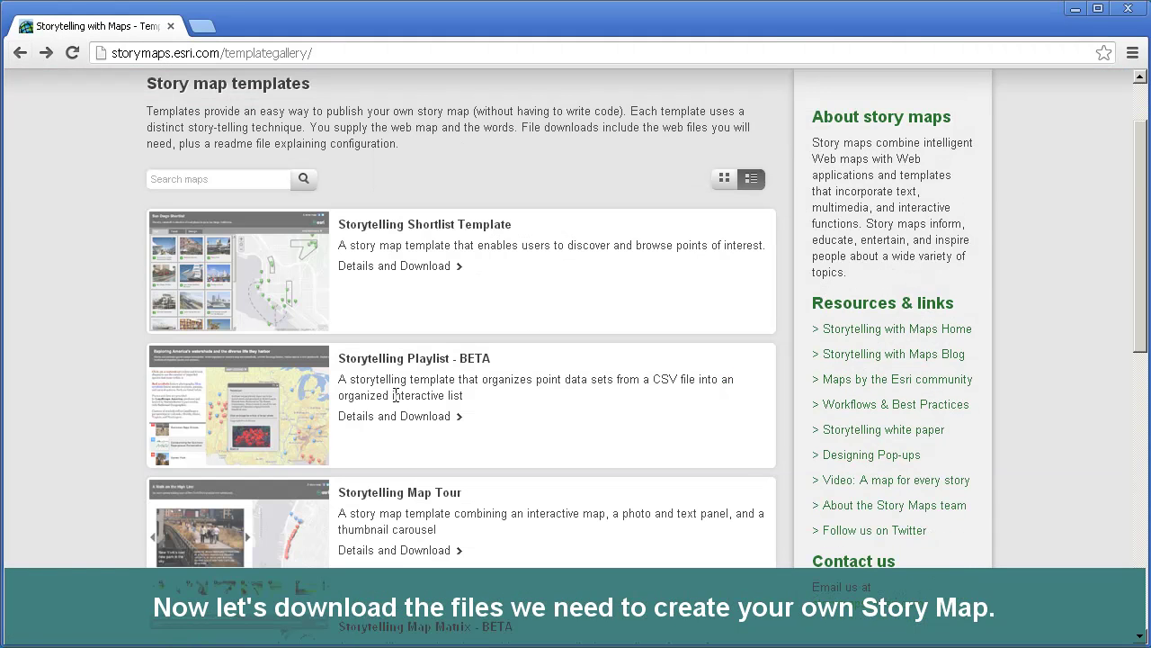
{"action": "left_click", "coordinate": [401, 556]}
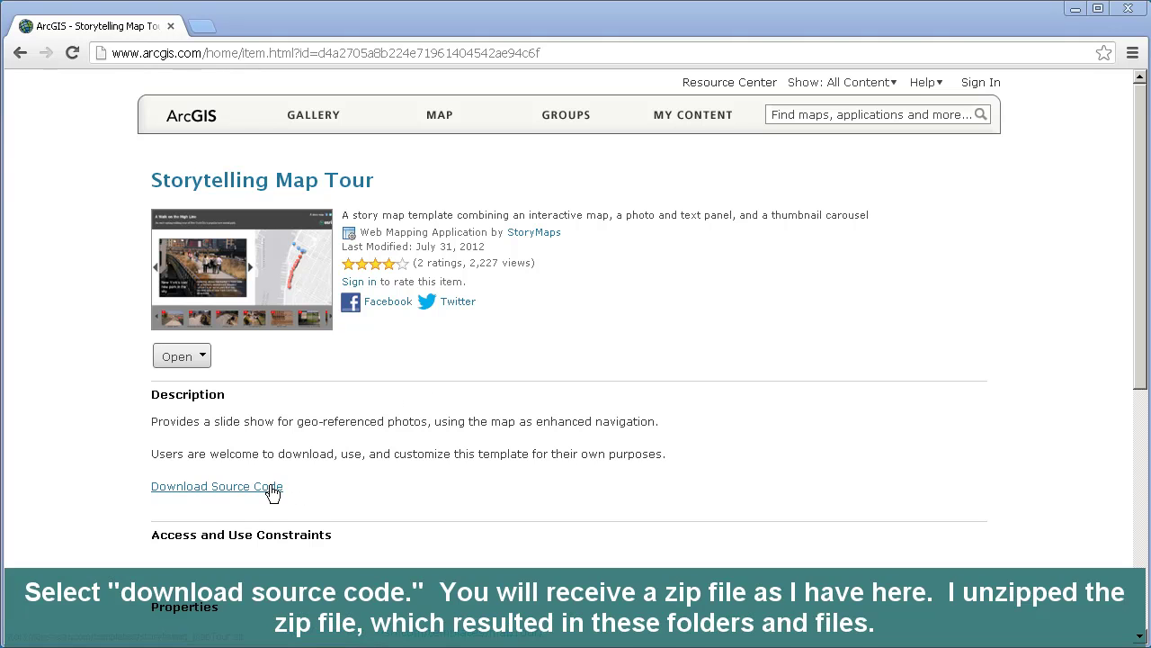
{"action": "left_click", "coordinate": [272, 491]}
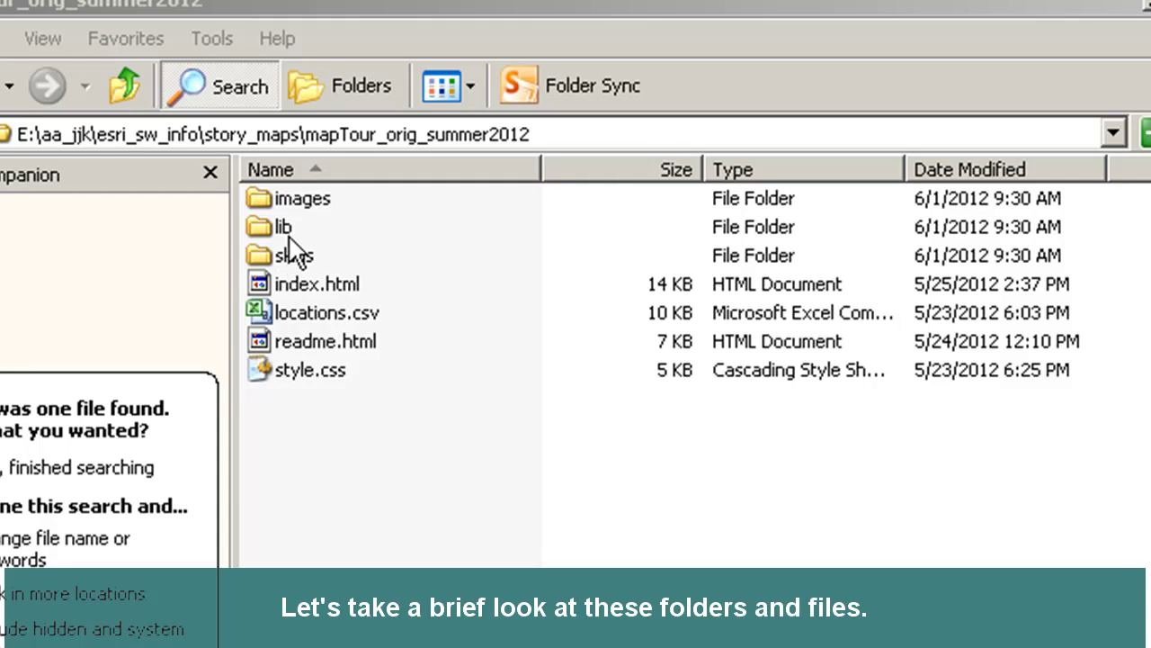
- Browse the template's images folder down to the blue icons, preview NumberIconb5.png, and close the preview
{"action": "double_click", "coordinate": [301, 197]}
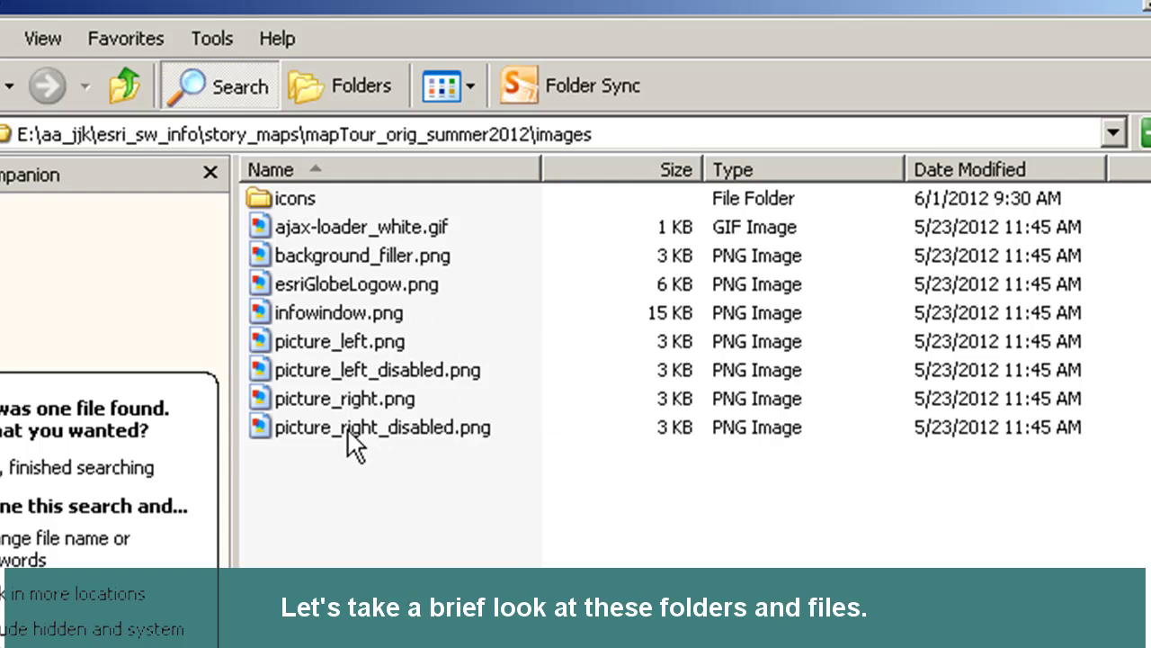
{"action": "mouse_move", "coordinate": [349, 428]}
{"action": "left_click", "coordinate": [286, 197]}
{"action": "double_click", "coordinate": [286, 196]}
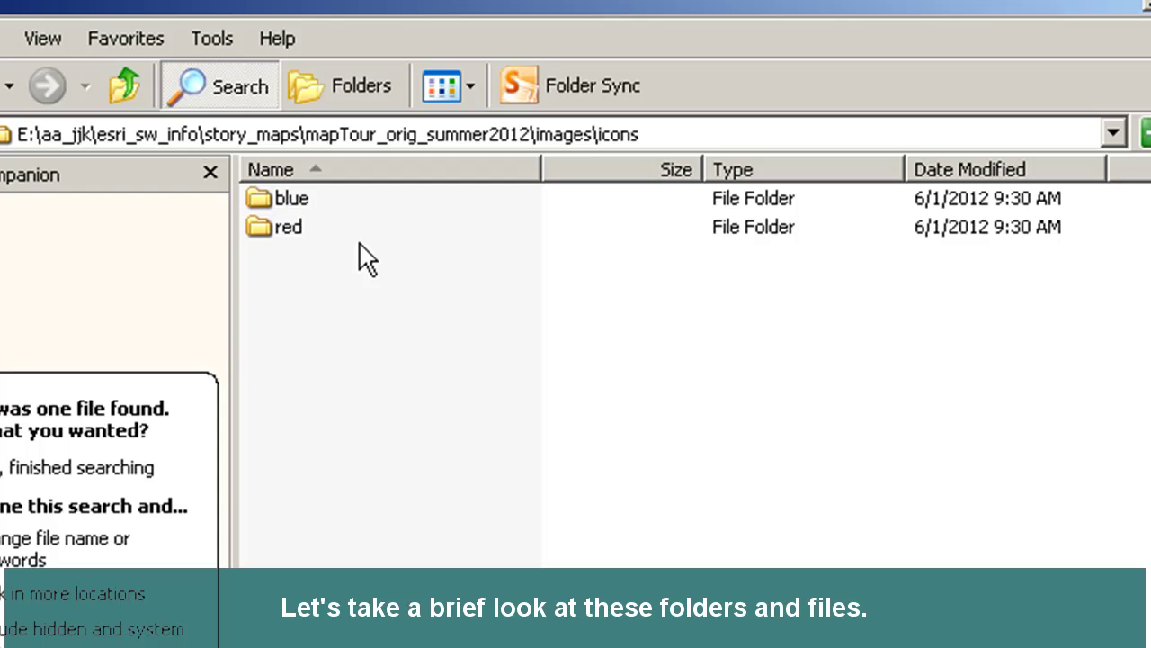
{"action": "double_click", "coordinate": [293, 199]}
{"action": "left_click", "coordinate": [411, 315]}
{"action": "right_click", "coordinate": [414, 317]}
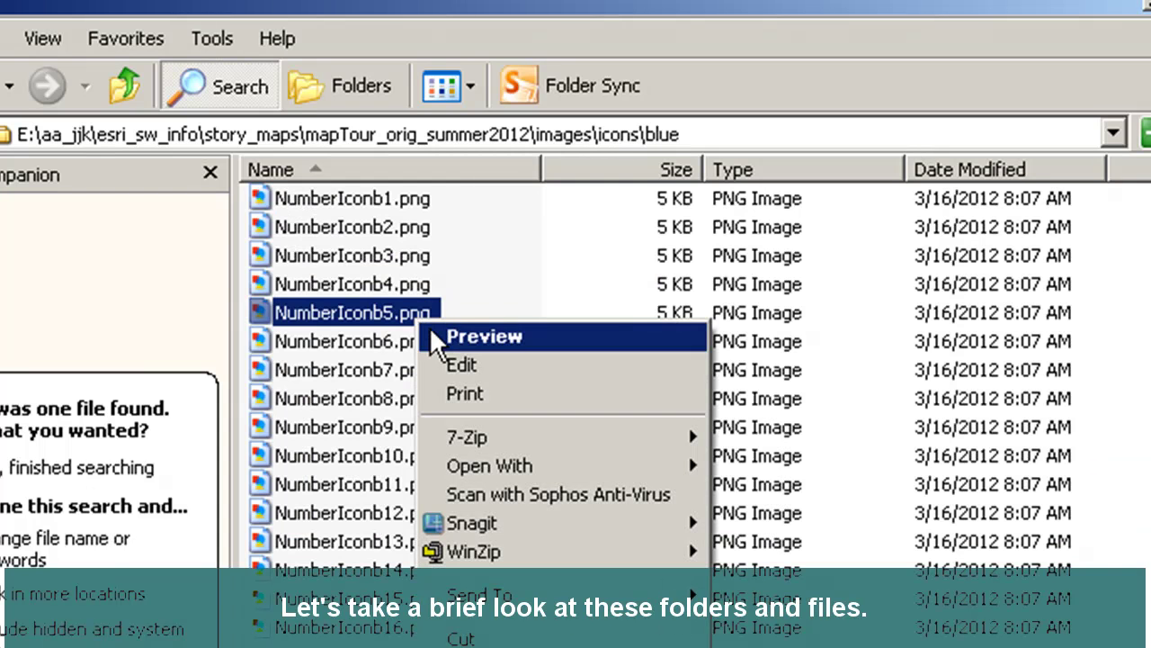
{"action": "left_click", "coordinate": [440, 341]}
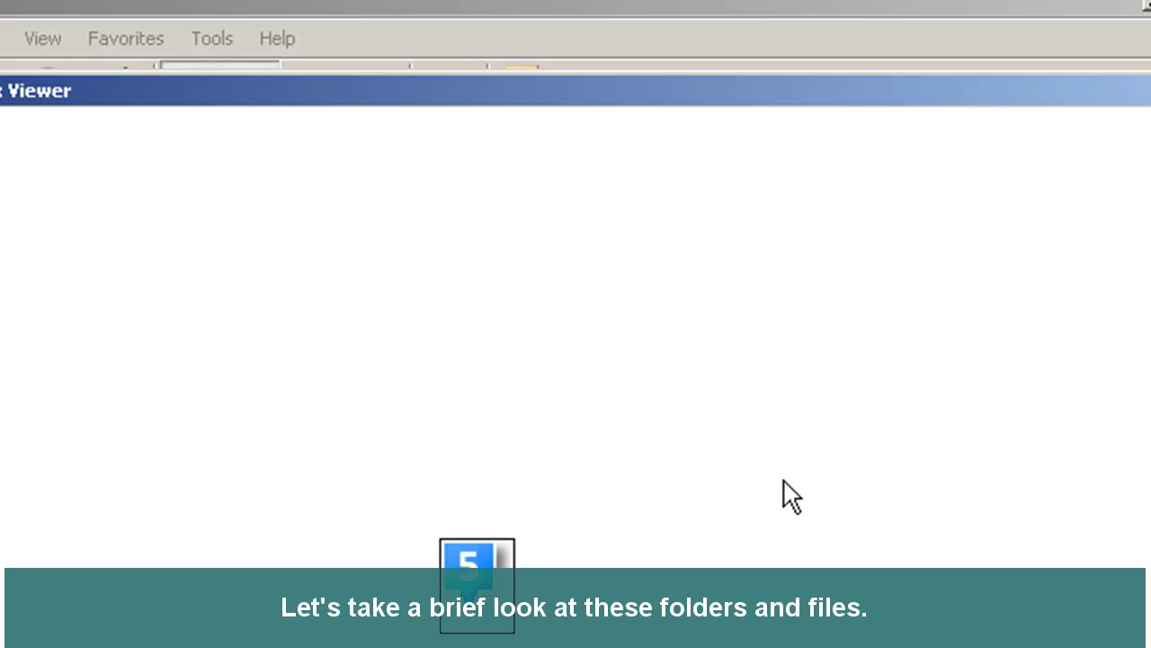
{"action": "key", "text": "alt+F4"}
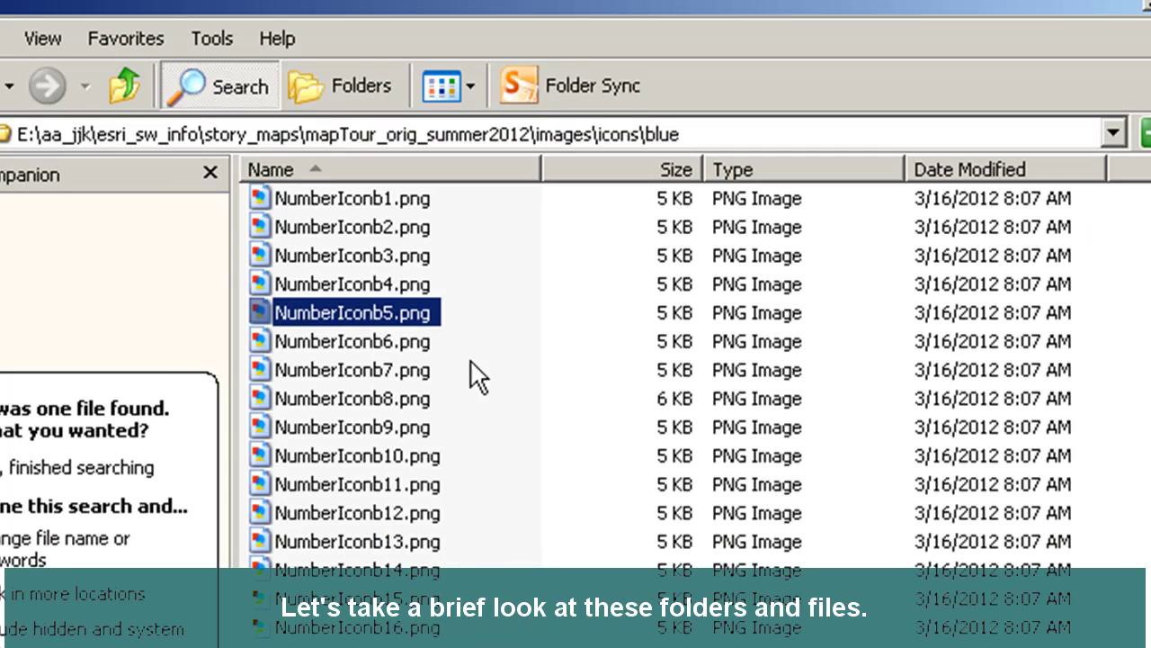
- Return to the mapTour_orig_summer2012 folder, look at the contents of its lib and skins folders, and come back to it
{"action": "left_click", "coordinate": [119, 73]}
{"action": "left_click", "coordinate": [119, 73]}
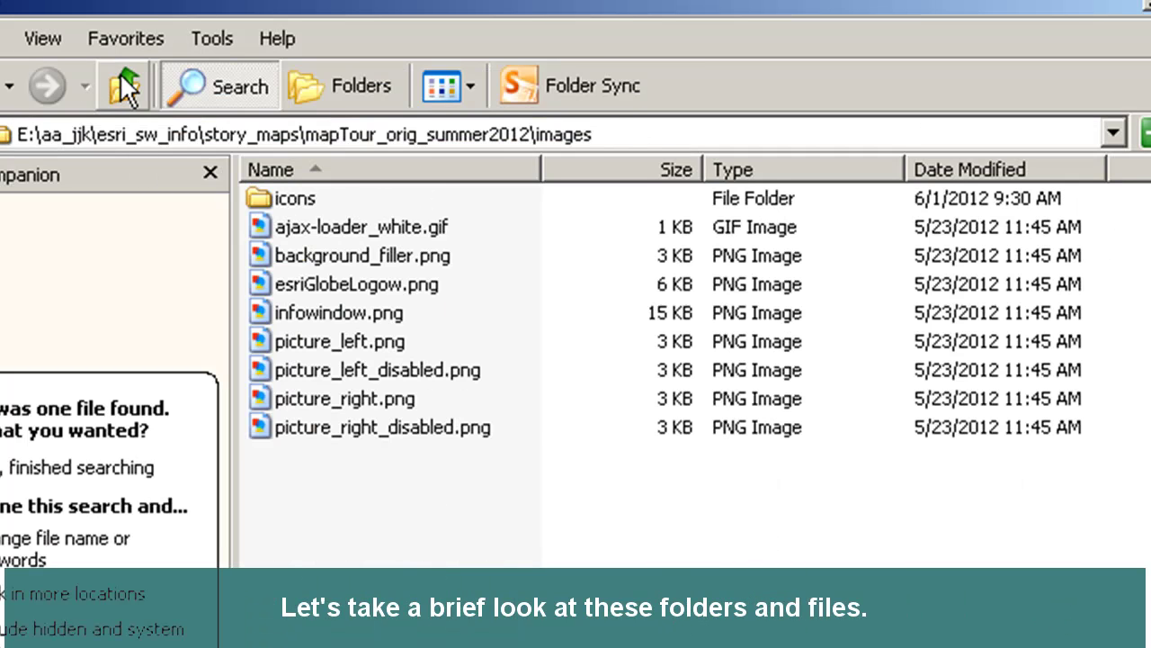
{"action": "left_click", "coordinate": [120, 73]}
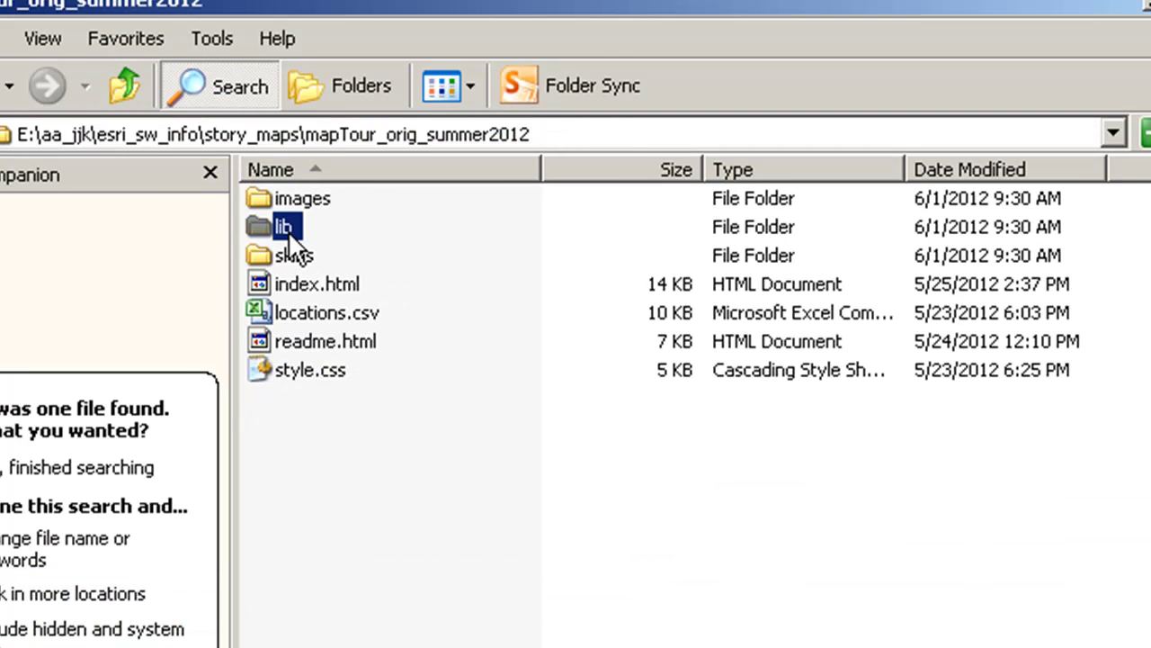
{"action": "double_click", "coordinate": [288, 230]}
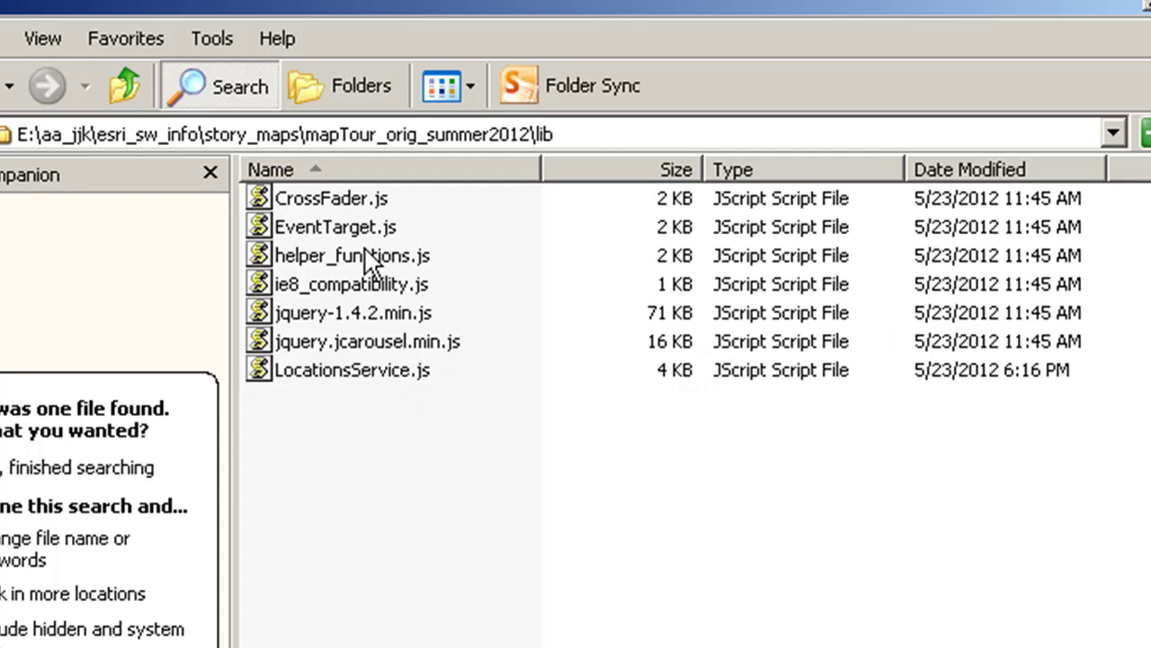
{"action": "left_click", "coordinate": [127, 86]}
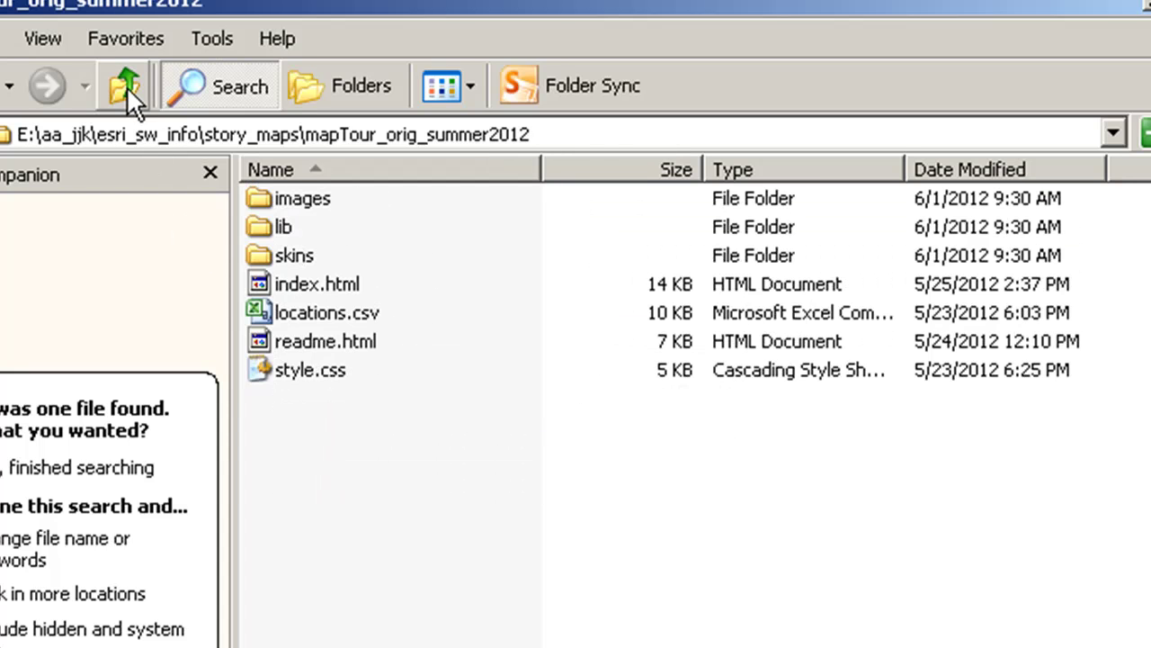
{"action": "double_click", "coordinate": [278, 256]}
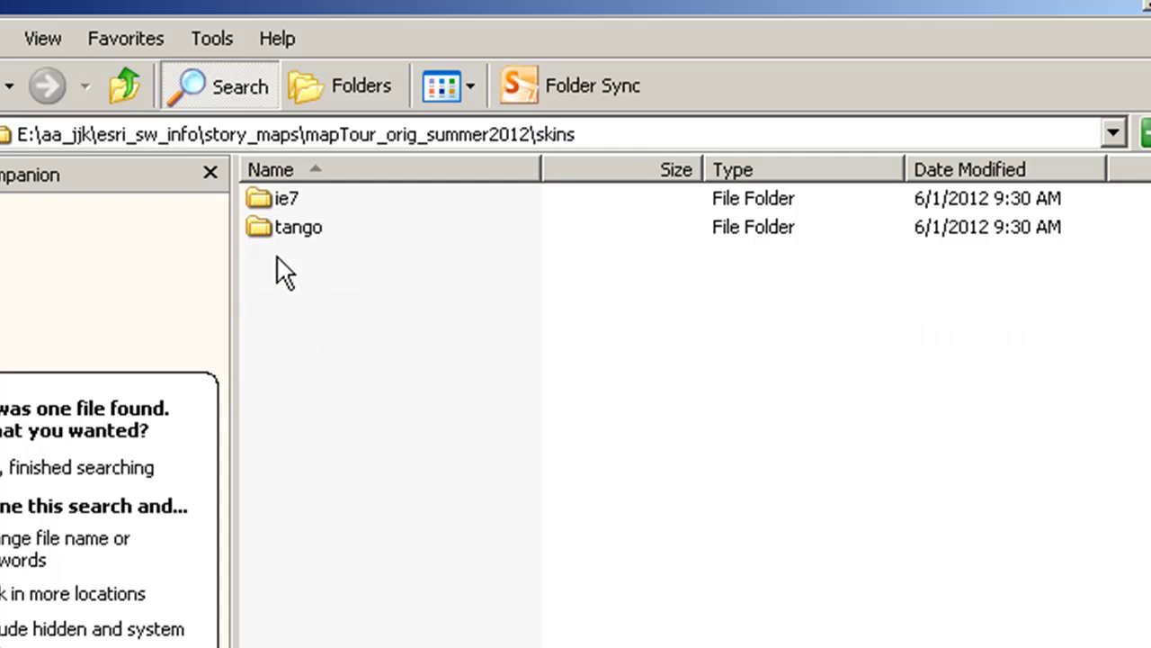
{"action": "left_click", "coordinate": [125, 90]}
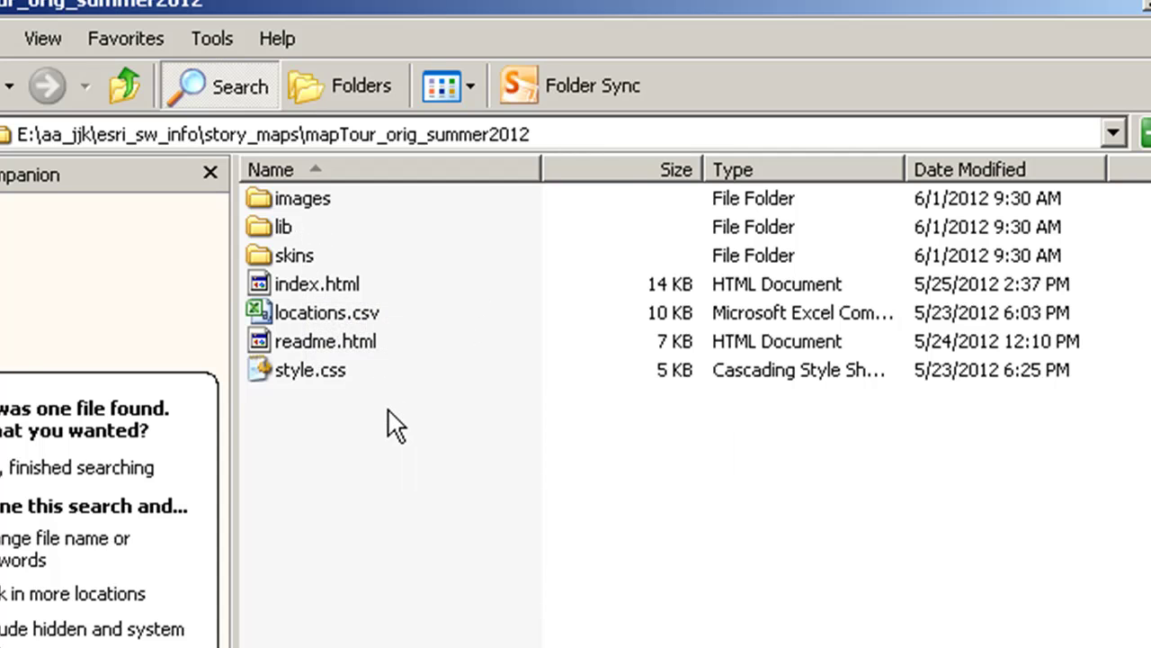
- Open index.html in WordPad, review the code through the end of the config section, and close the file
{"action": "right_click", "coordinate": [313, 288]}
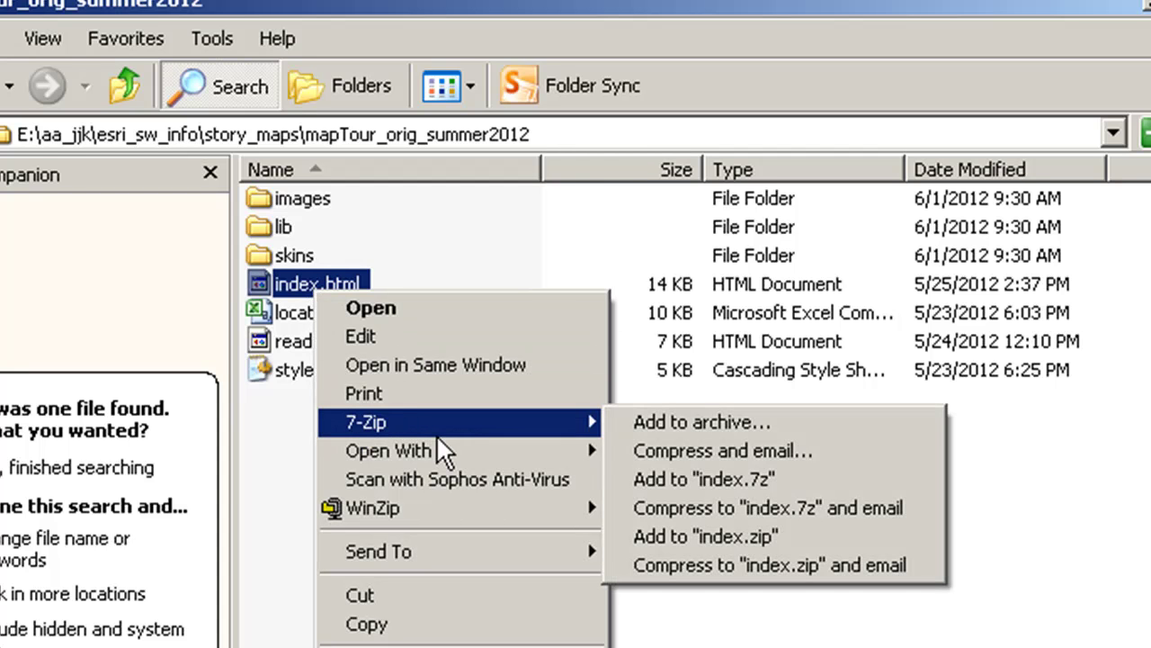
{"action": "mouse_move", "coordinate": [438, 445]}
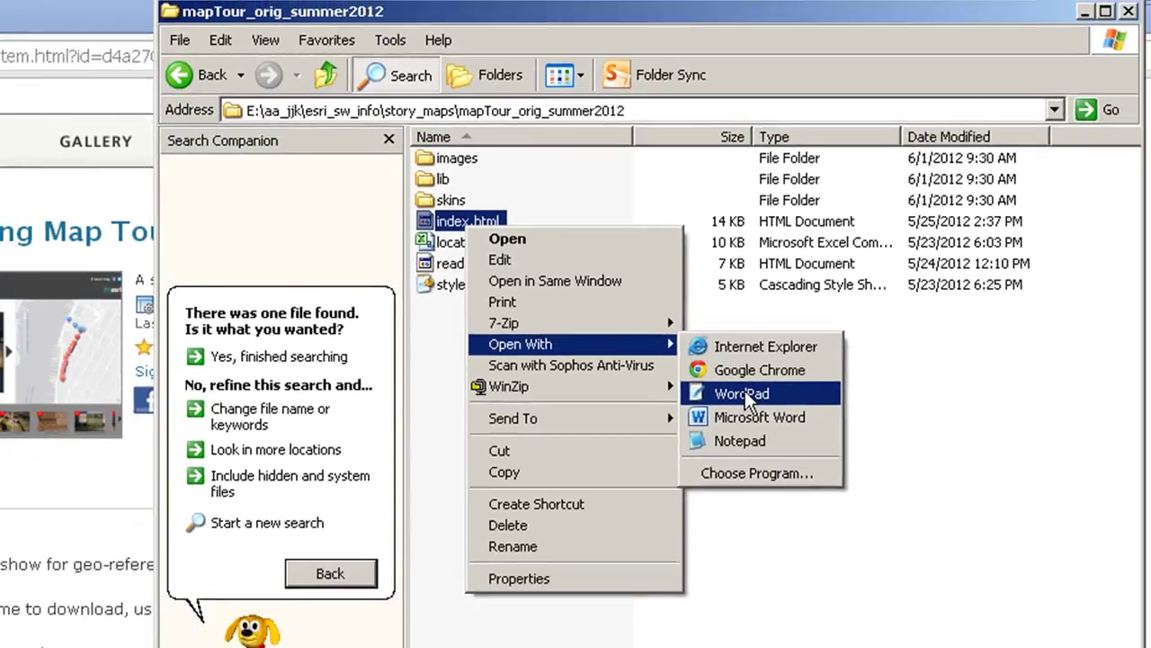
{"action": "left_click", "coordinate": [708, 478]}
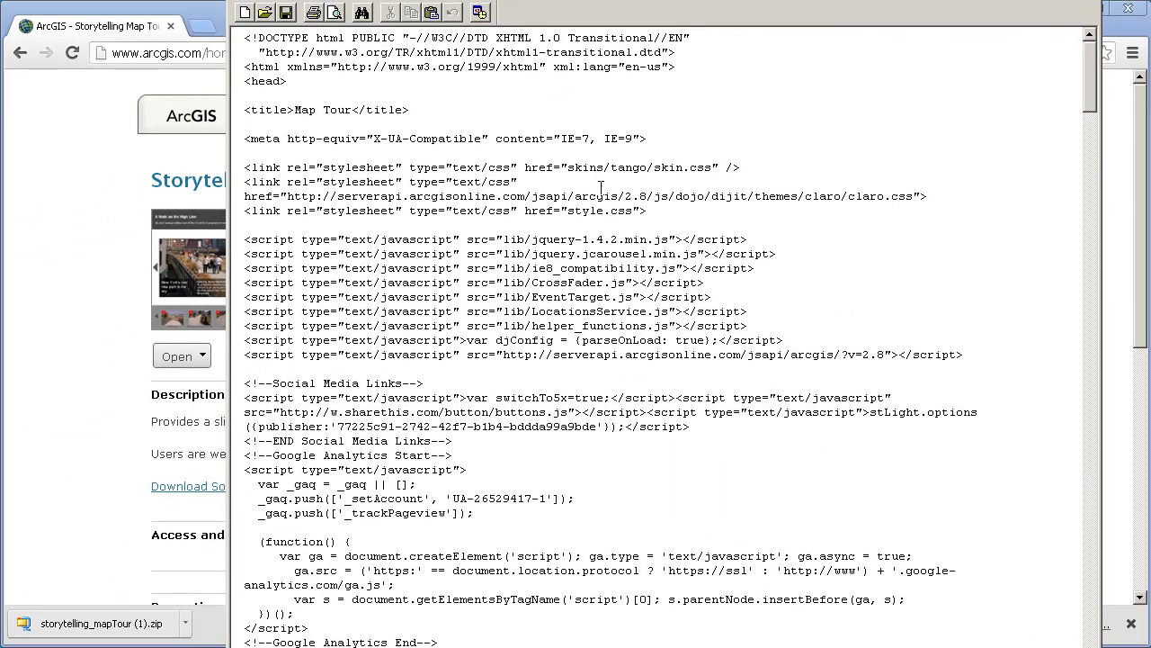
{"action": "left_click_drag", "start_coordinate": [478, 0], "coordinate": [479, 22]}
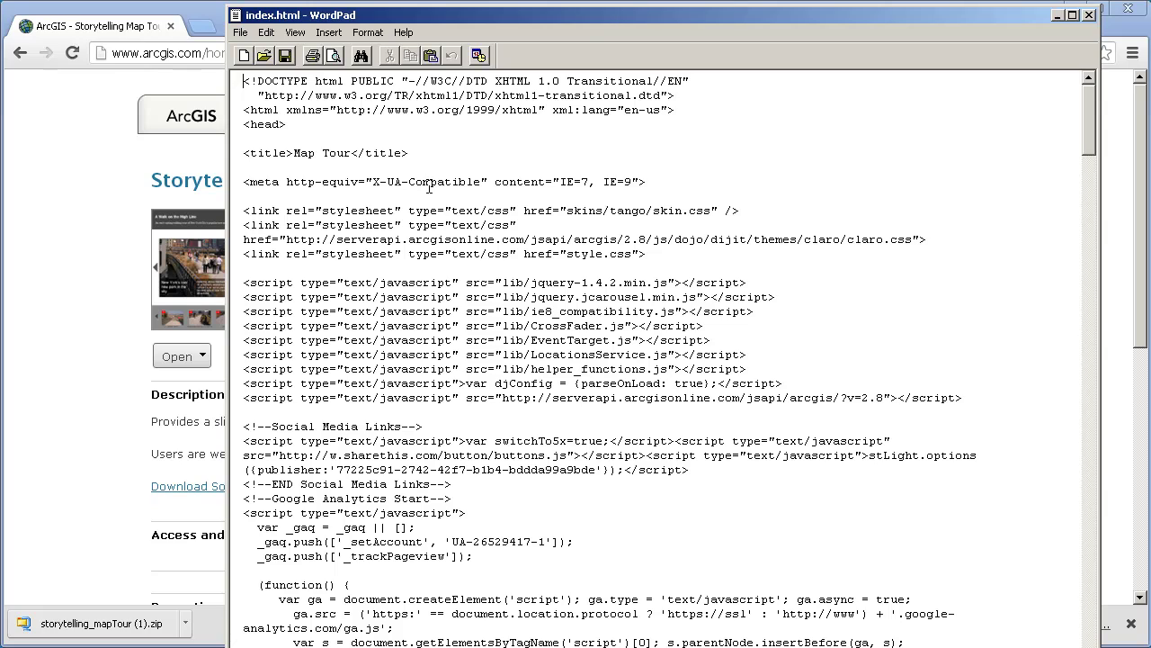
{"action": "scroll", "coordinate": [525, 232], "scroll_direction": "down", "scroll_amount": 6}
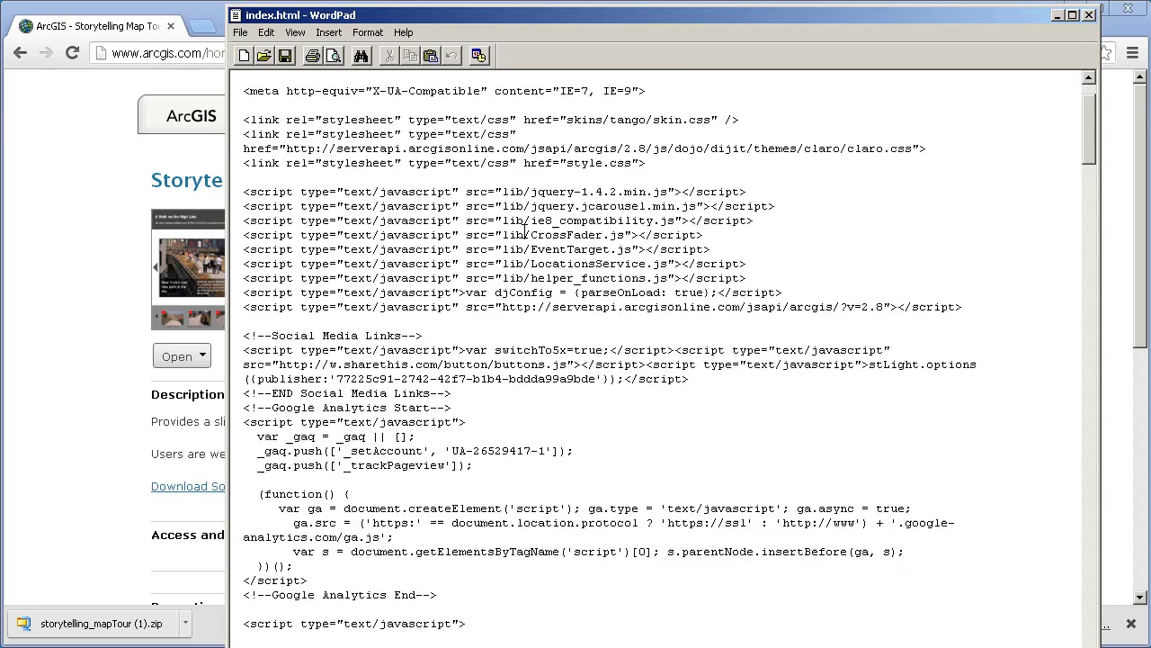
{"action": "scroll", "coordinate": [525, 232], "scroll_direction": "down", "scroll_amount": 13}
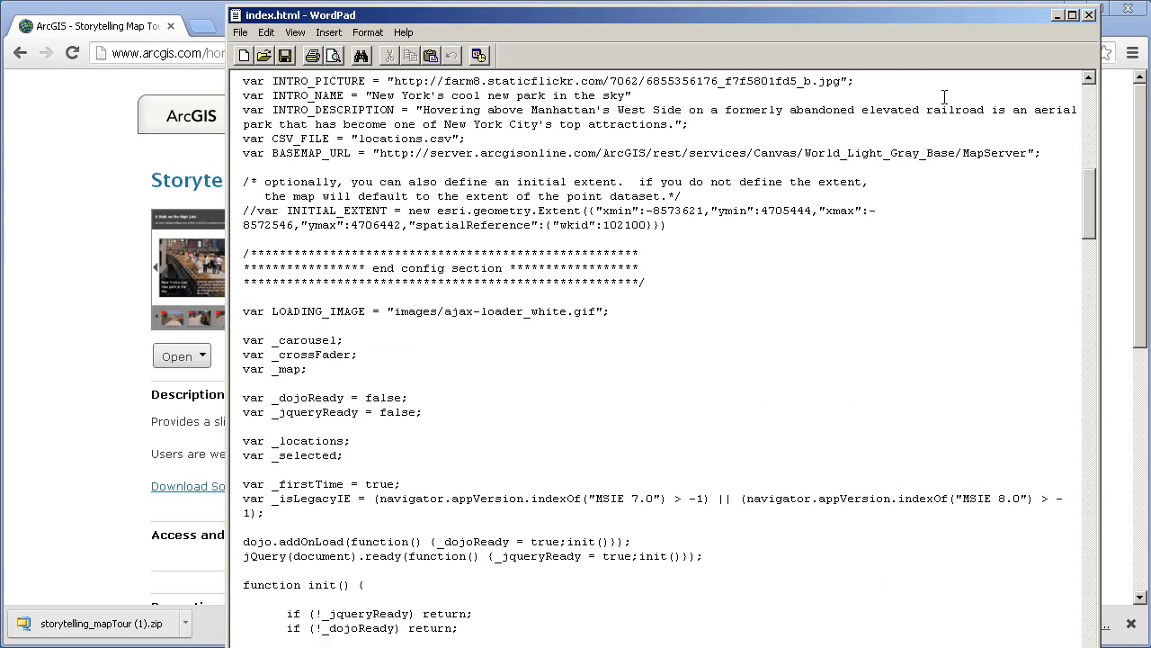
{"action": "left_click", "coordinate": [1101, 15]}
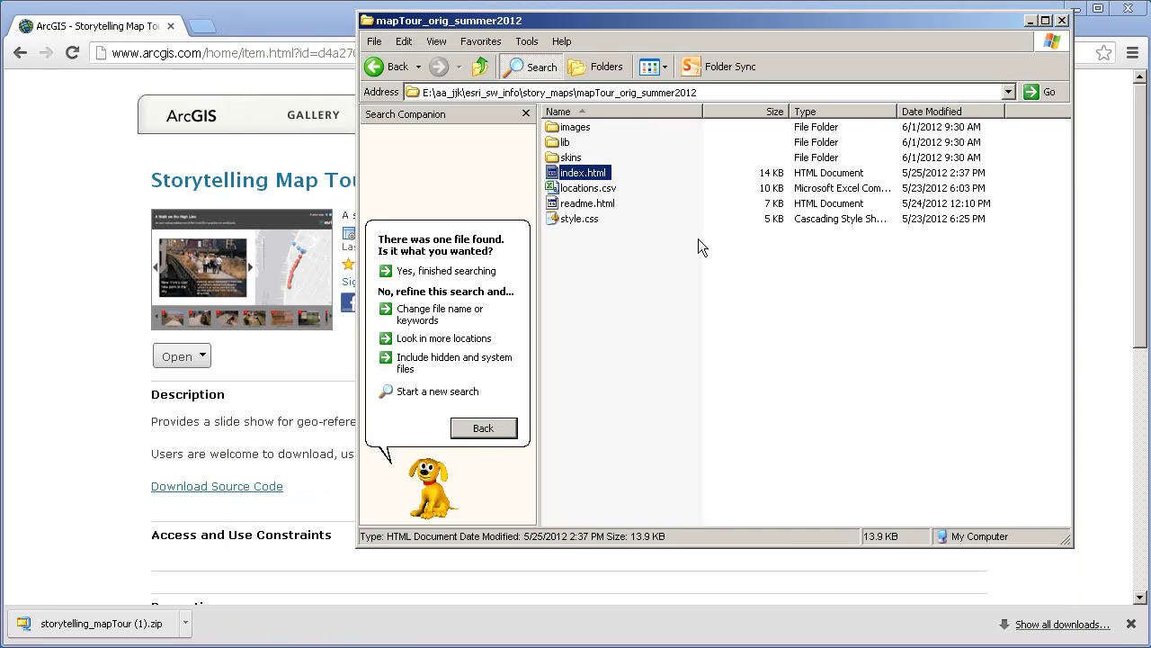
- Open locations.csv in Excel and fit the Description and Name columns to their contents
{"action": "right_click", "coordinate": [589, 190]}
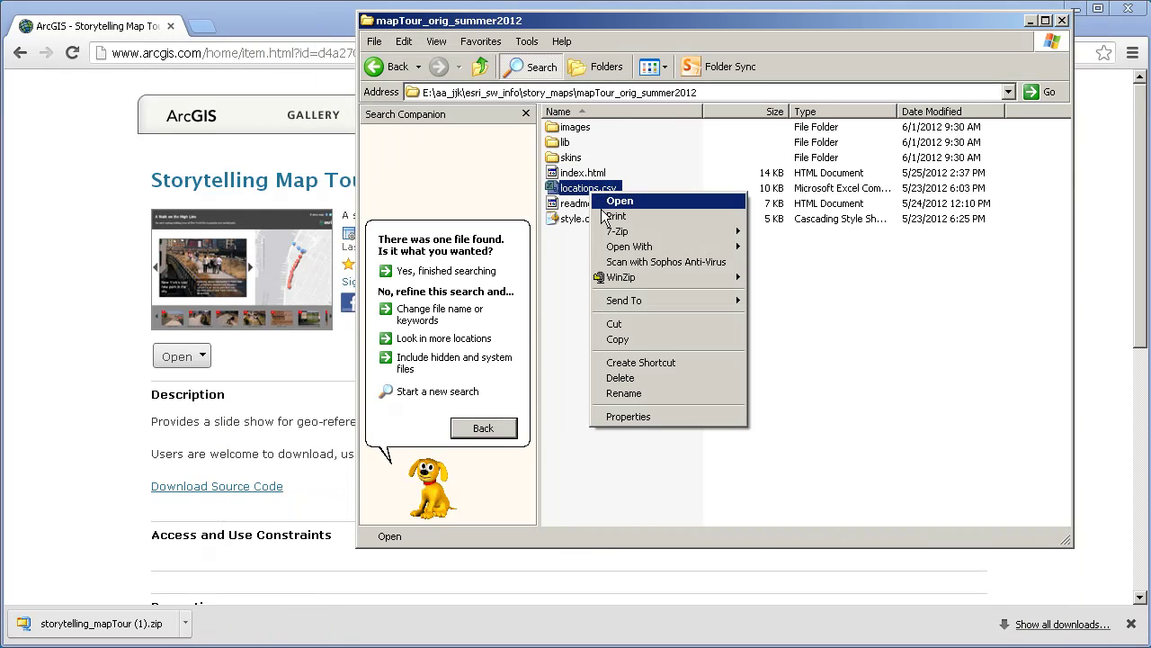
{"action": "mouse_move", "coordinate": [634, 247]}
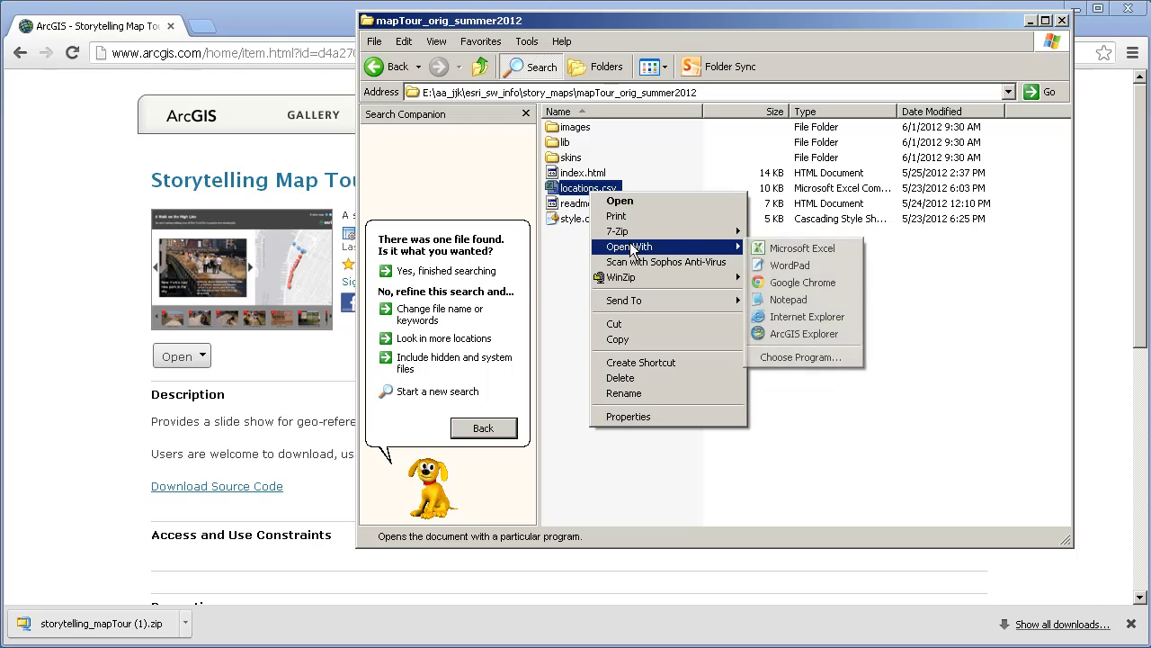
{"action": "left_click", "coordinate": [826, 257]}
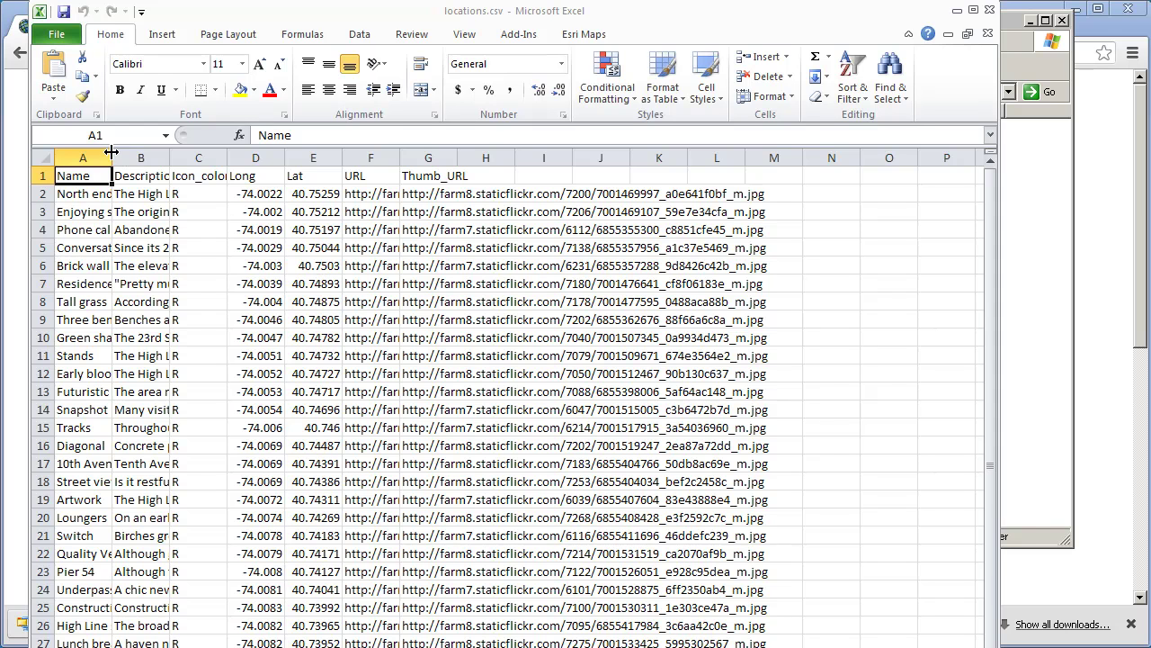
{"action": "double_click", "coordinate": [169, 158]}
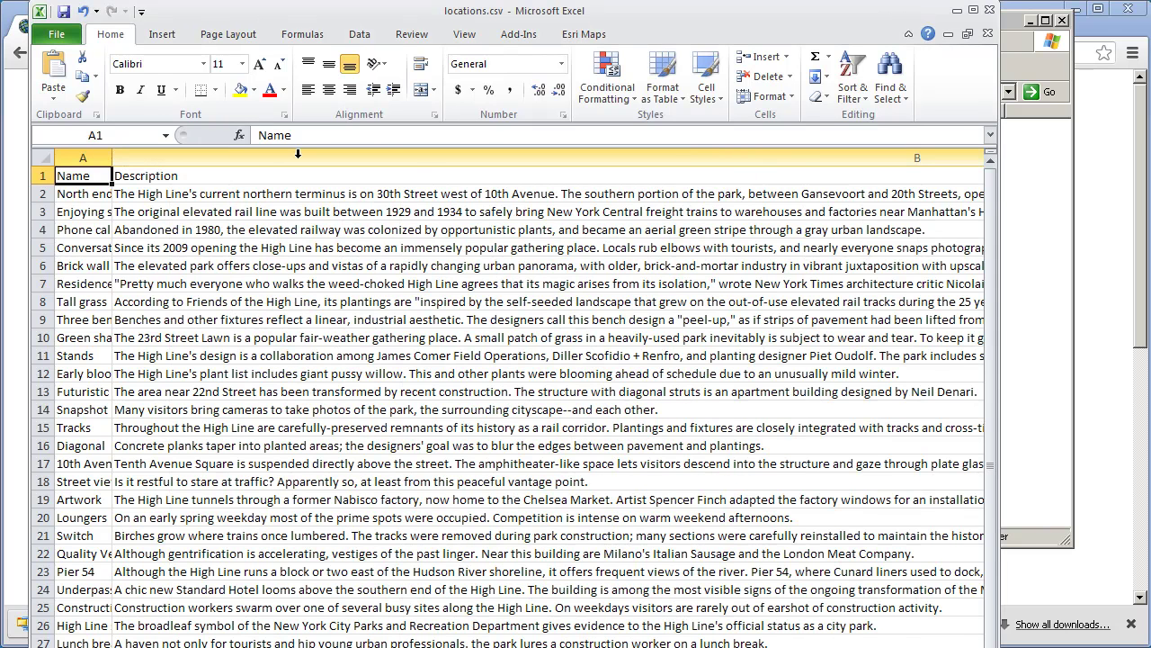
{"action": "left_click_drag", "start_coordinate": [115, 160], "coordinate": [115, 159]}
{"action": "double_click", "coordinate": [115, 159]}
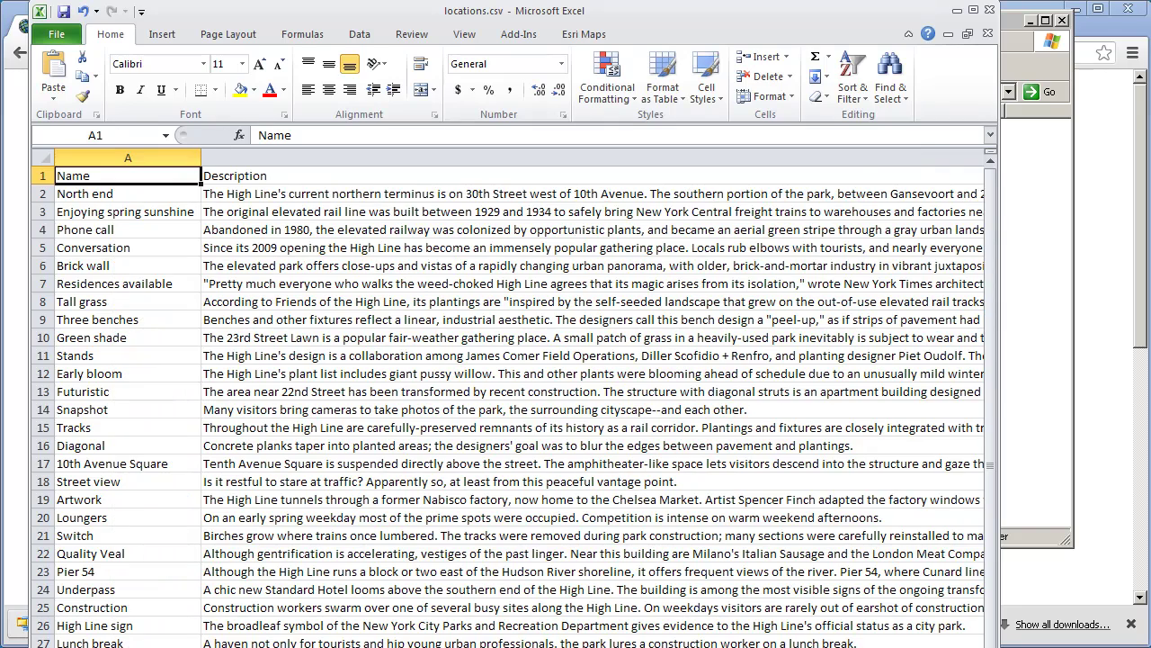
- Review the remaining columns with Icon_color, Long, Lat and URL widened to fit, and close locations.csv without saving changes
{"action": "scroll", "coordinate": [520, 396], "scroll_direction": "right", "scroll_amount": 3}
{"action": "scroll", "coordinate": [520, 396], "scroll_direction": "left", "scroll_amount": 2}
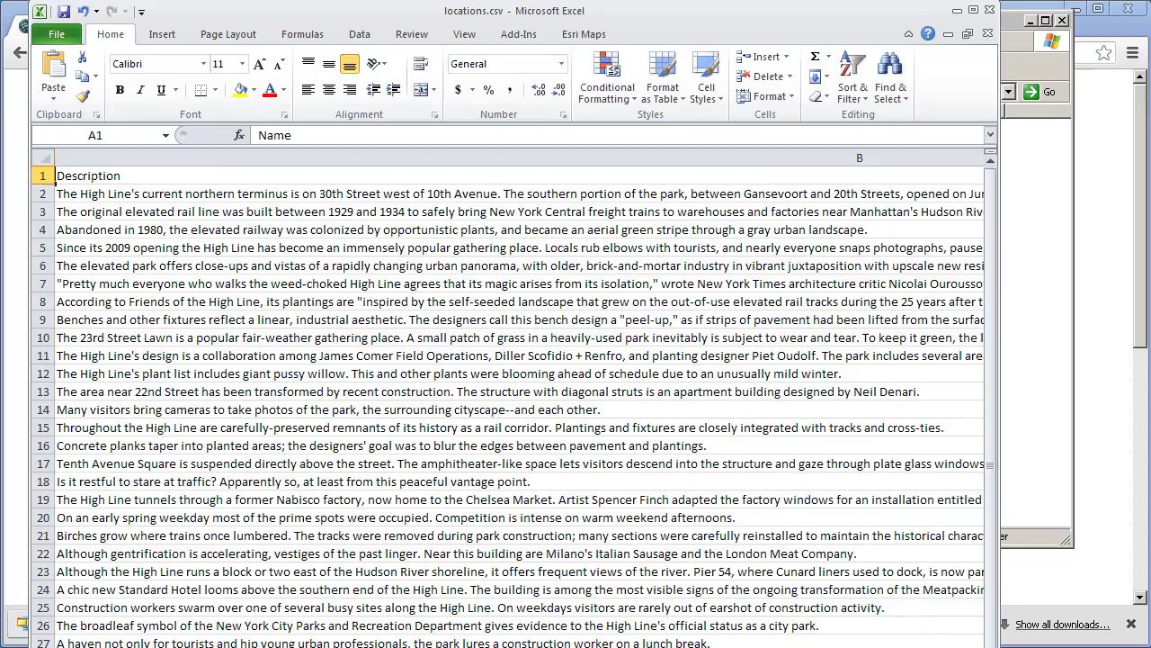
{"action": "scroll", "coordinate": [520, 396], "scroll_direction": "right", "scroll_amount": 1}
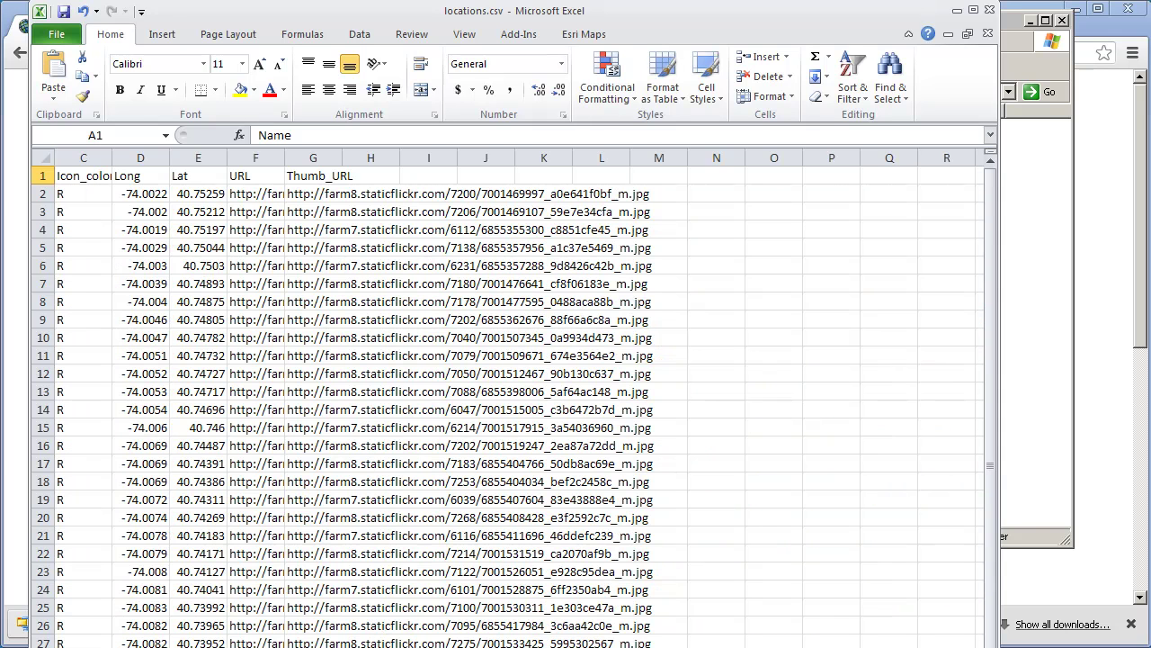
{"action": "left_click_drag", "start_coordinate": [111, 157], "coordinate": [185, 158]}
{"action": "double_click", "coordinate": [244, 158]}
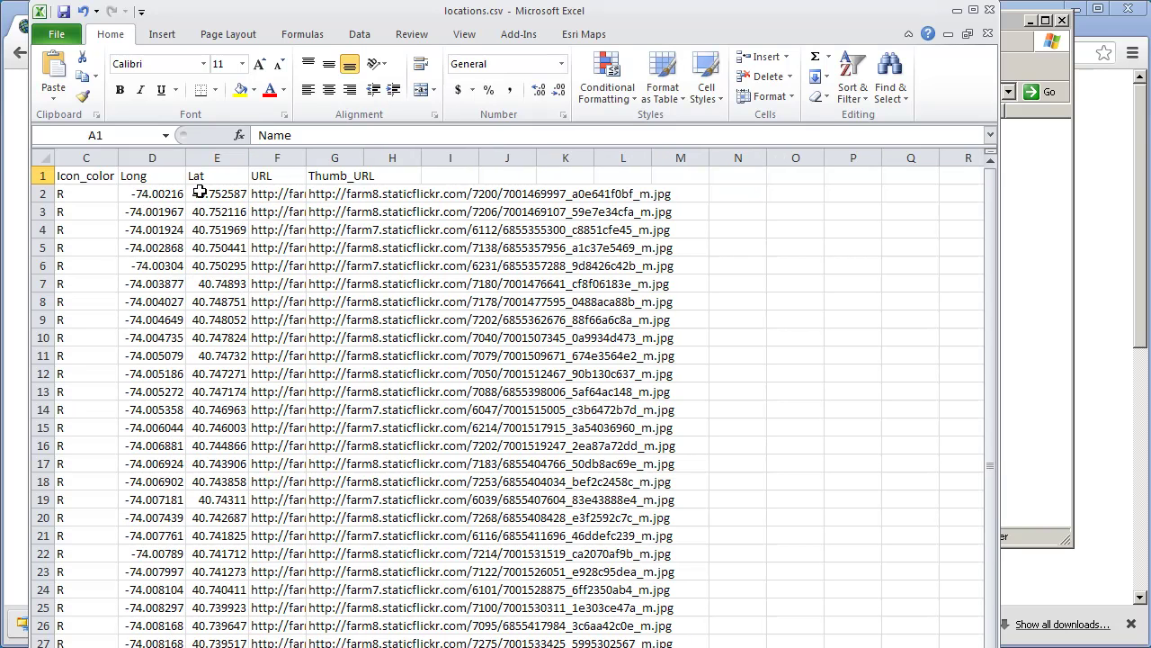
{"action": "double_click", "coordinate": [305, 157]}
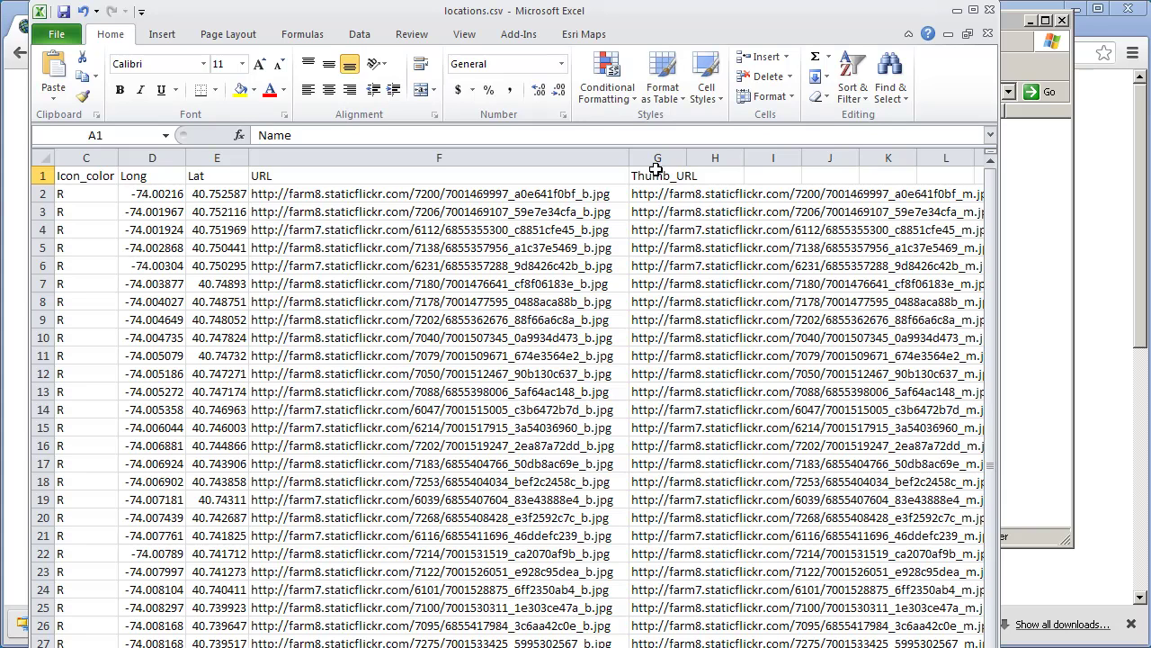
{"action": "left_click", "coordinate": [989, 10]}
{"action": "left_click", "coordinate": [809, 457]}
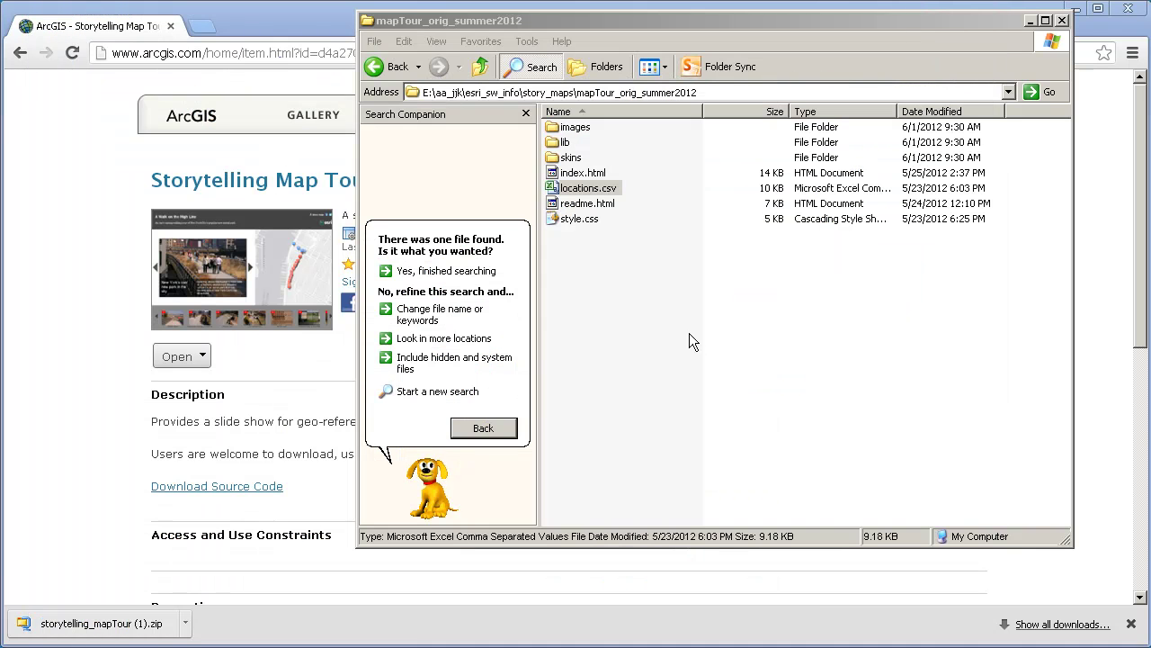
- Open readme.html in WordPad, read through the installation instructions and the location field descriptions, and close the file
{"action": "right_click", "coordinate": [610, 206]}
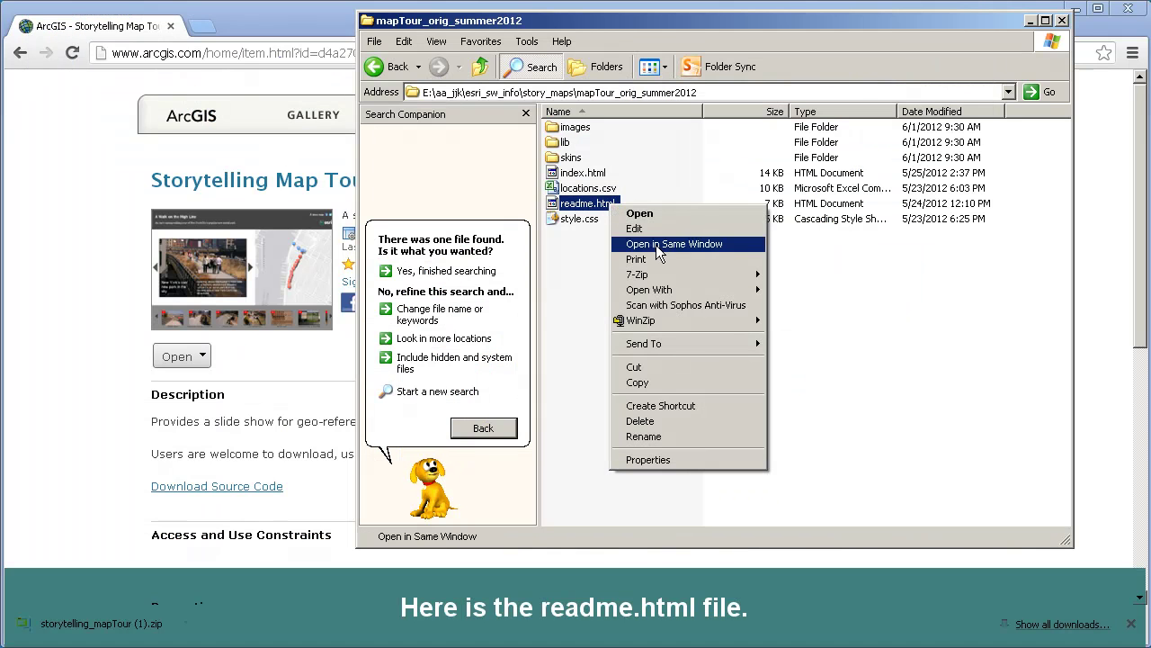
{"action": "mouse_move", "coordinate": [699, 291]}
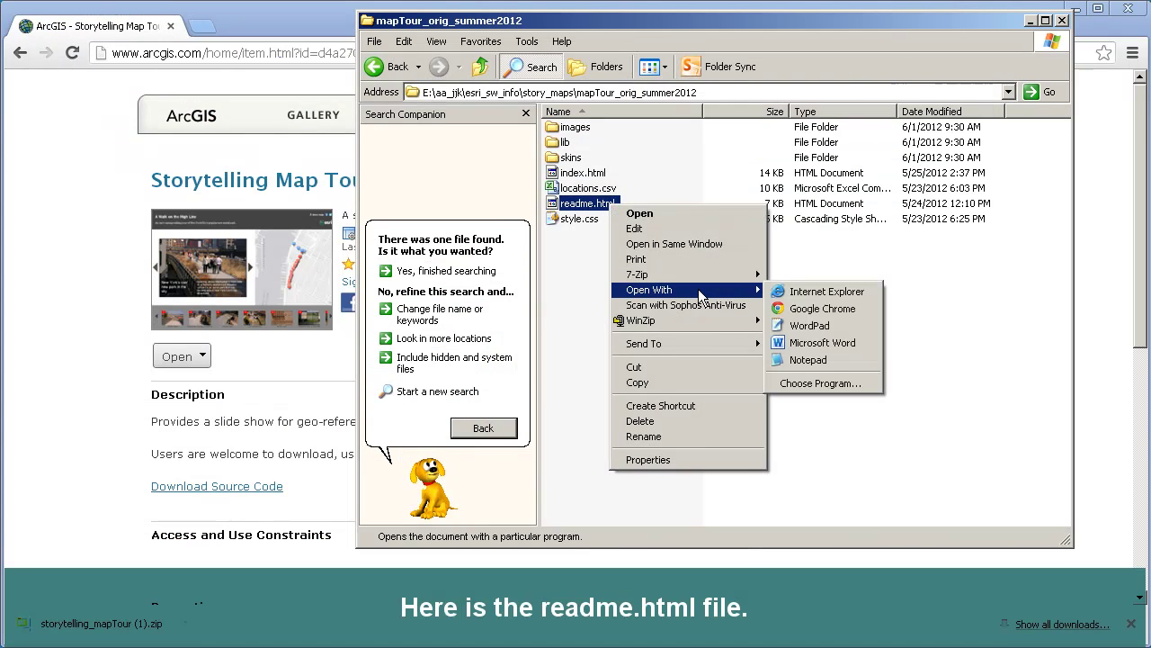
{"action": "left_click", "coordinate": [814, 327]}
{"action": "scroll", "coordinate": [621, 360], "scroll_direction": "down", "scroll_amount": 11}
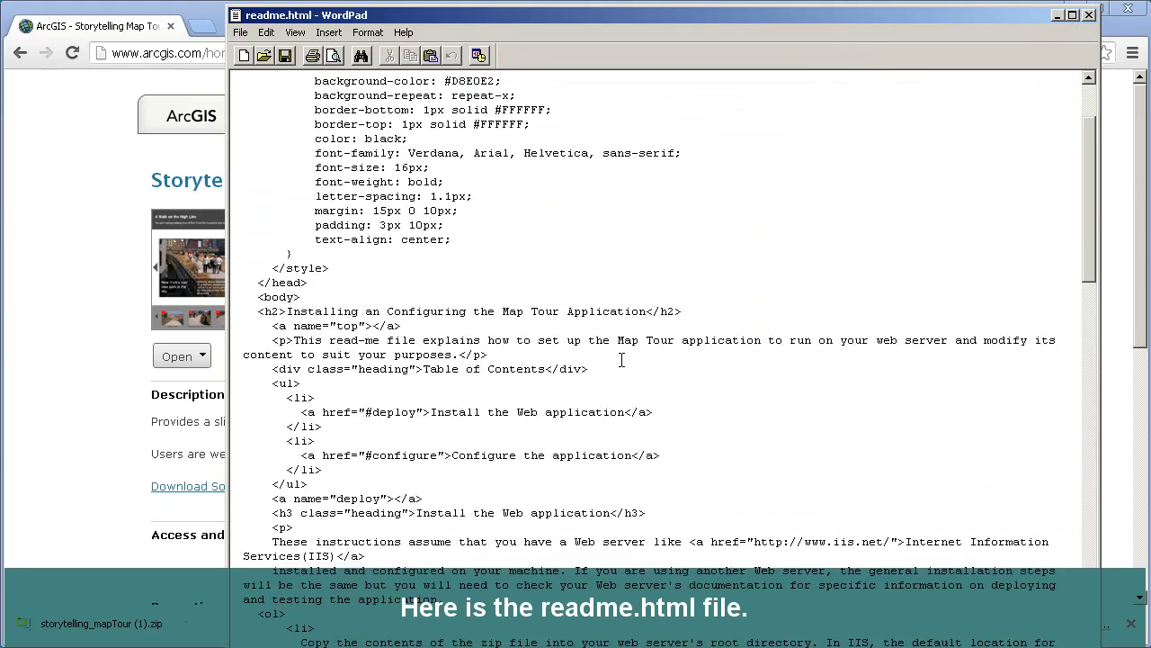
{"action": "scroll", "coordinate": [621, 360], "scroll_direction": "down", "scroll_amount": 20}
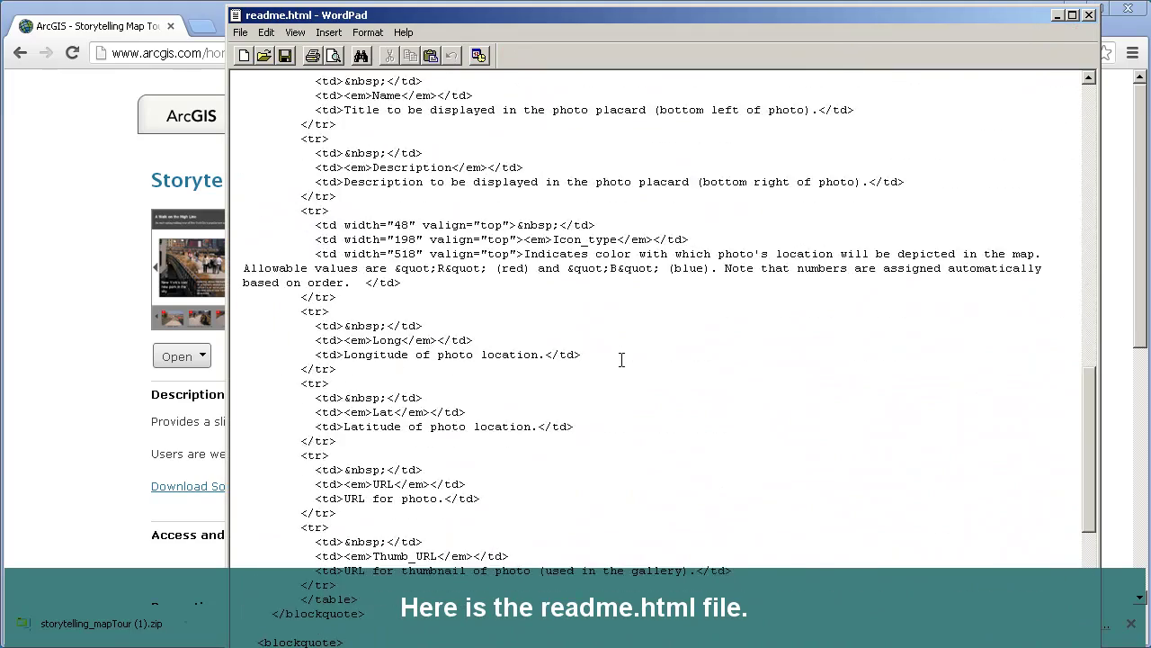
{"action": "left_click", "coordinate": [1089, 14]}
- Switch back to Chrome and return from the Storytelling Map Tour details through the template list to the story maps gallery
{"action": "left_click", "coordinate": [589, 242]}
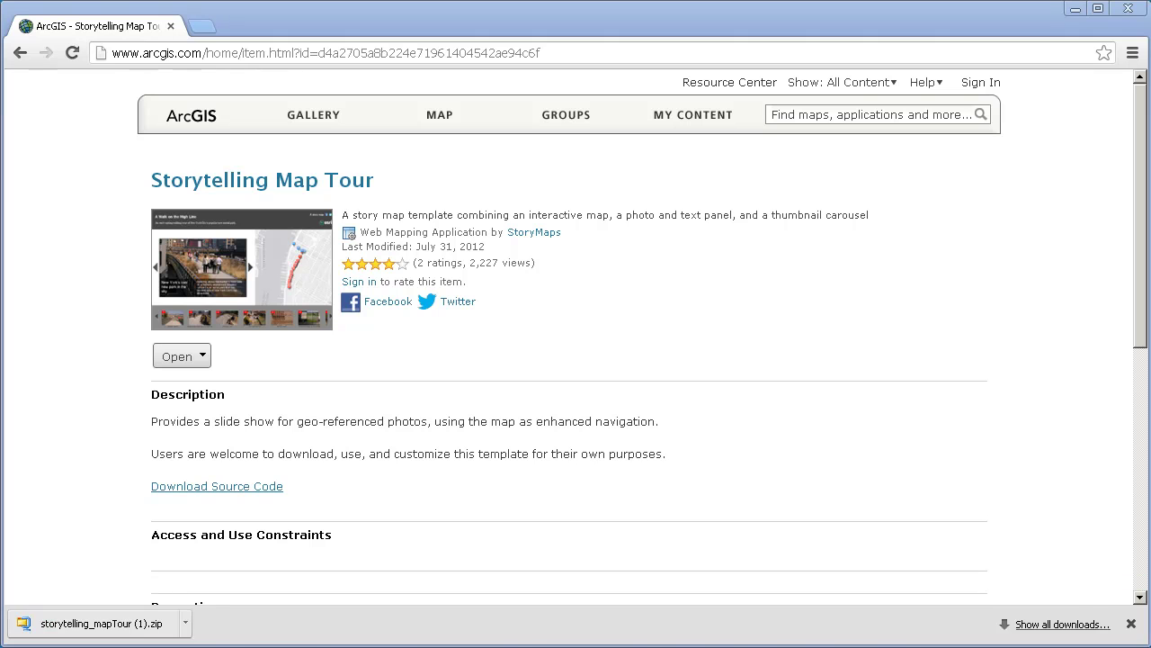
{"action": "left_click", "coordinate": [18, 53]}
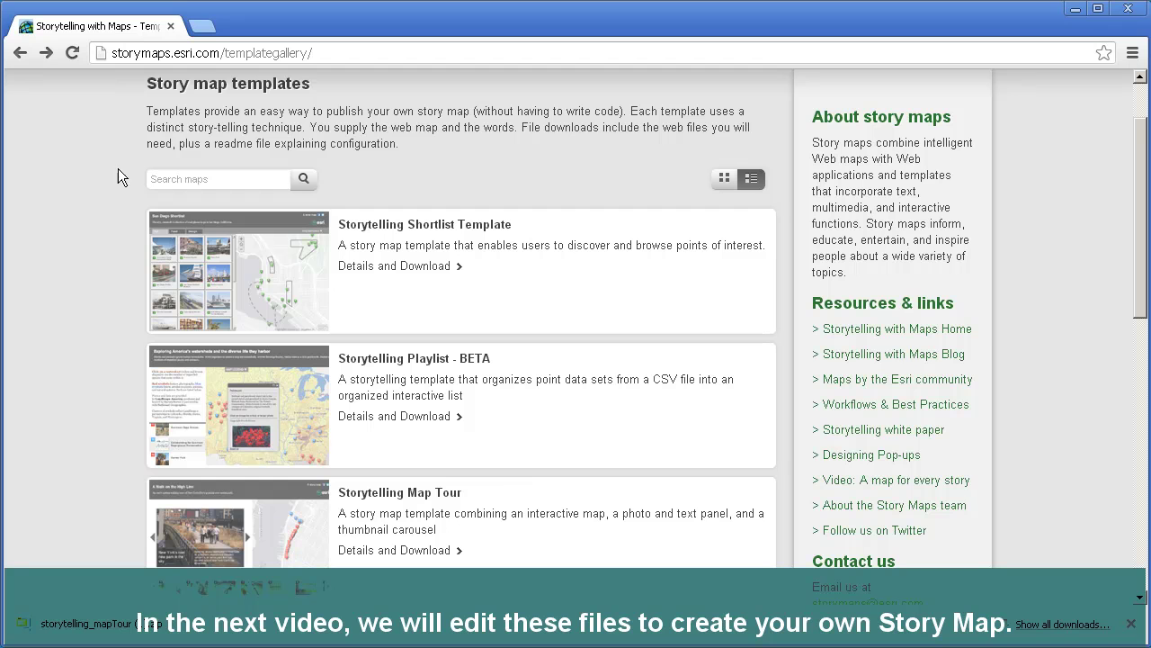
{"action": "left_click", "coordinate": [19, 57]}
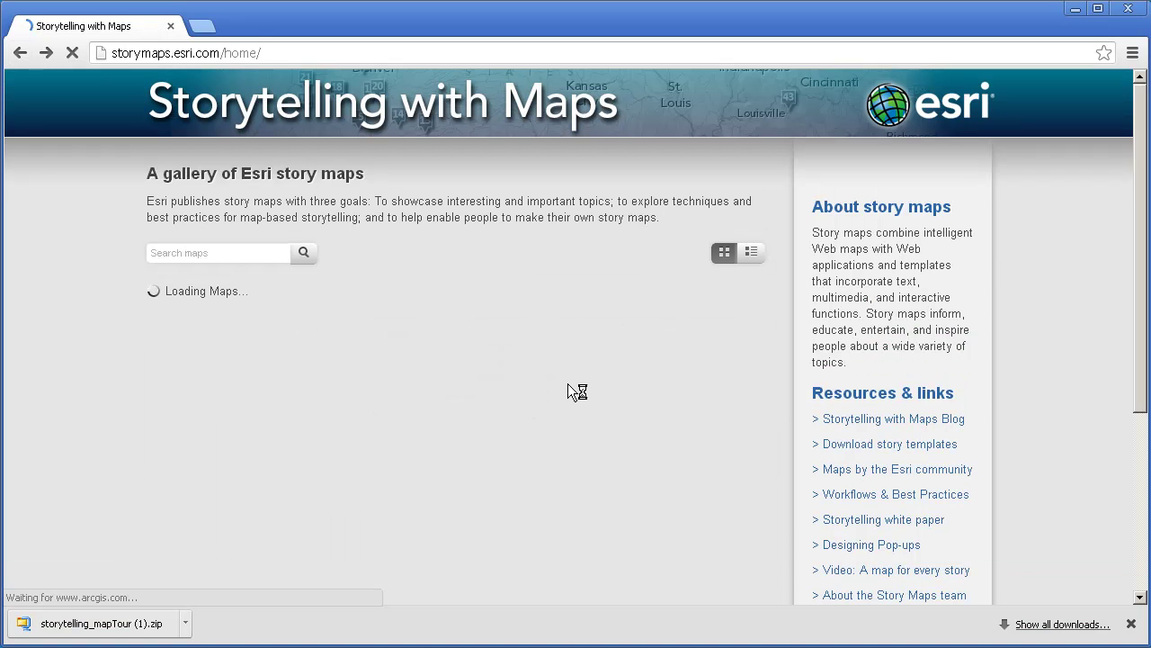